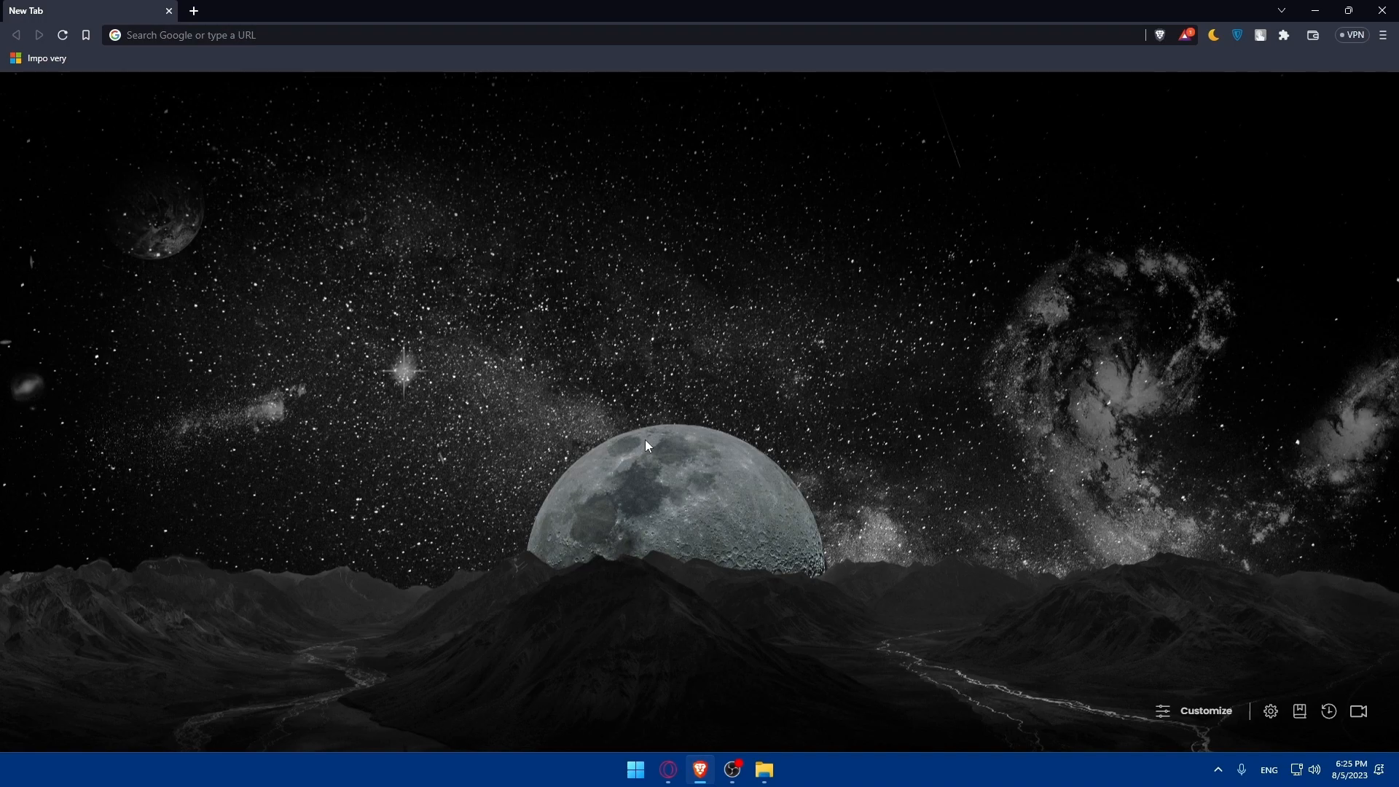
Open the Shopify website at shopify.com
click(380, 35)
text(shopify.com)
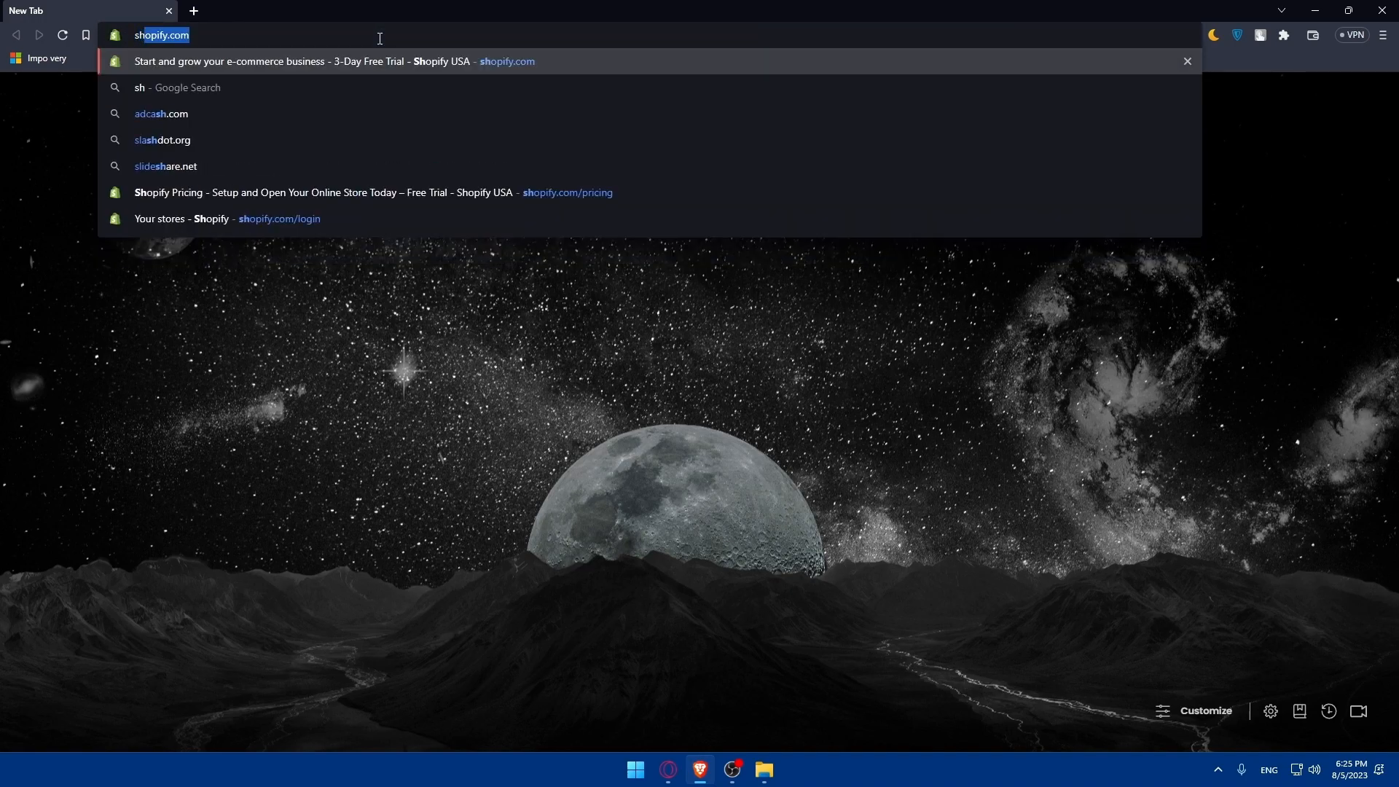
key(Return)
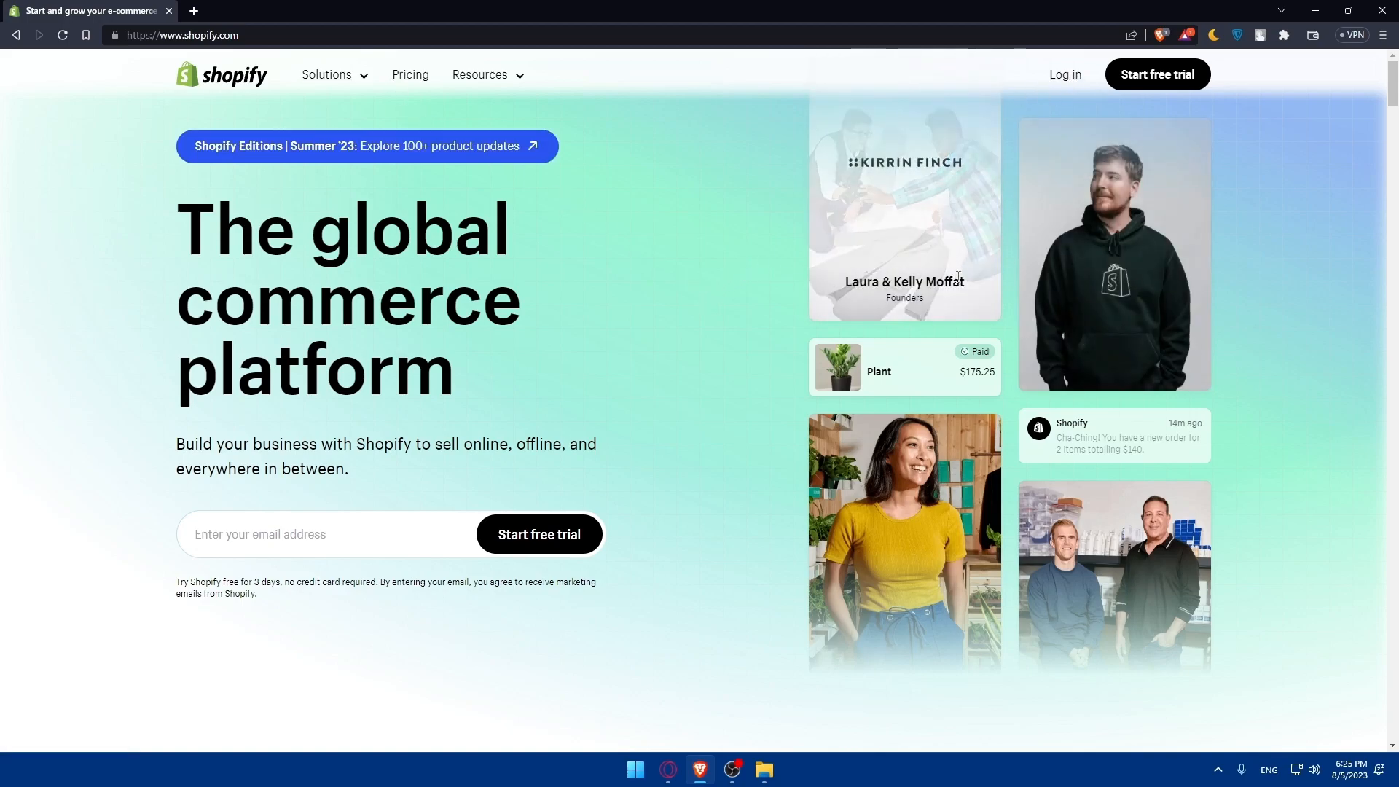
Look through the Shopify home page and examine the Basic, Shopify and Advanced plans on the pricing page
scroll(968, 314, down, 15)
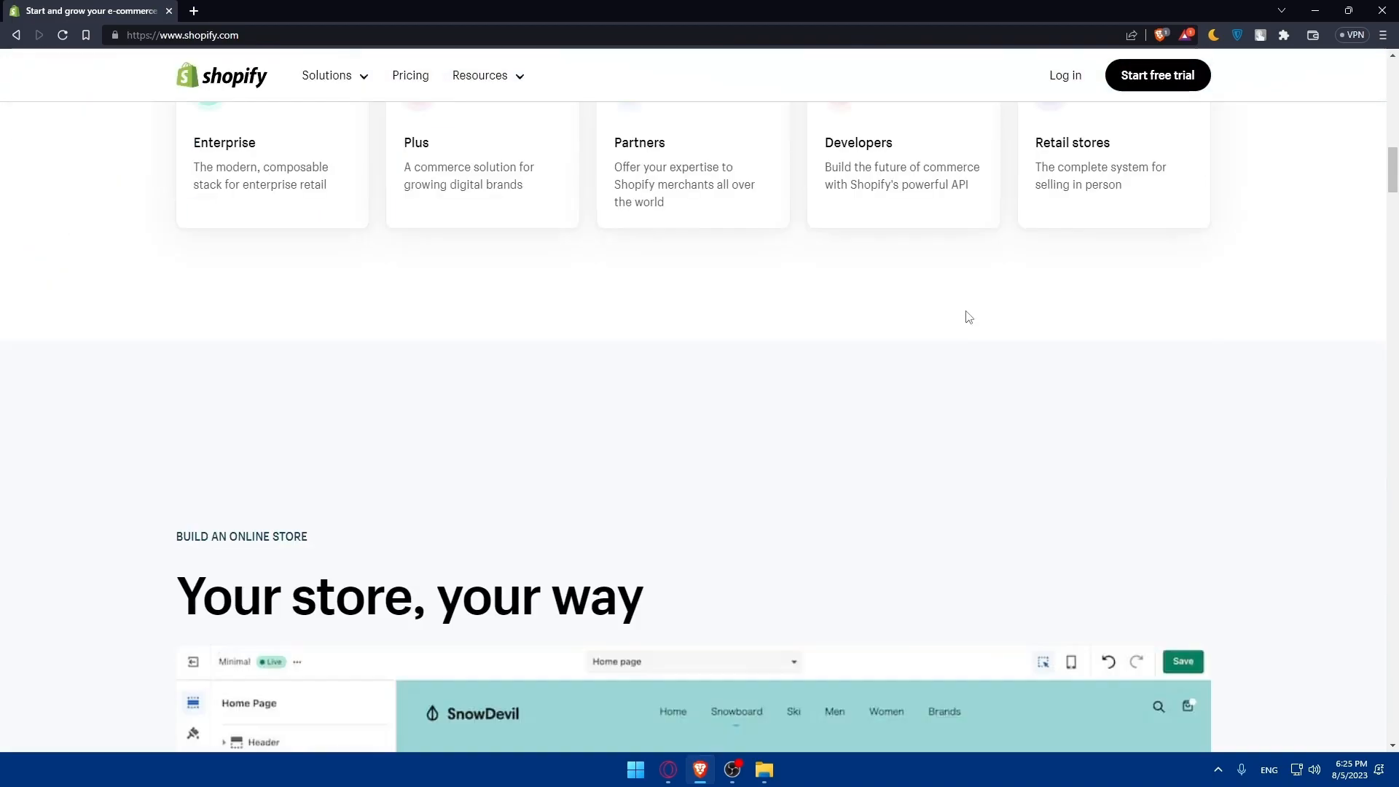
scroll(968, 315, down, 20)
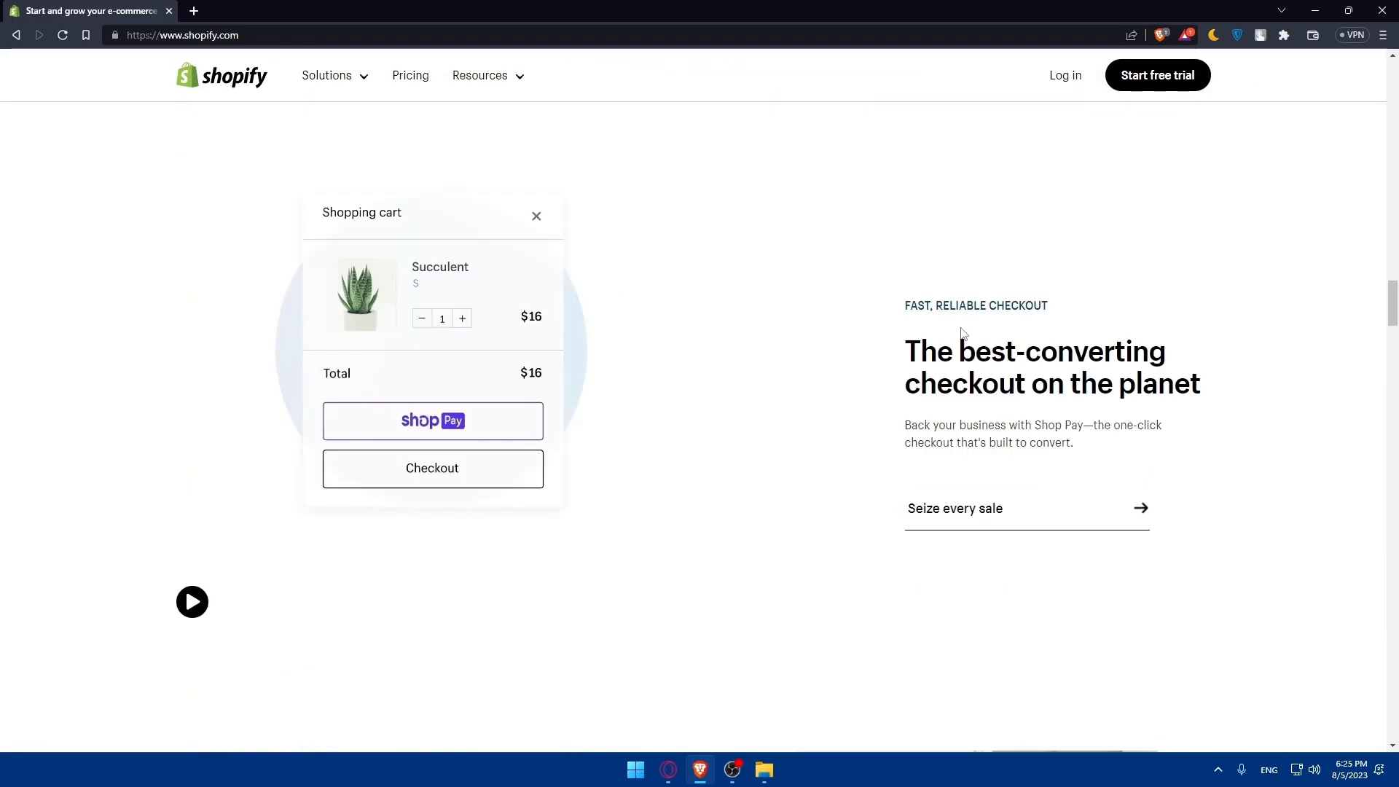
scroll(952, 339, down, 6)
scroll(950, 343, up, 15)
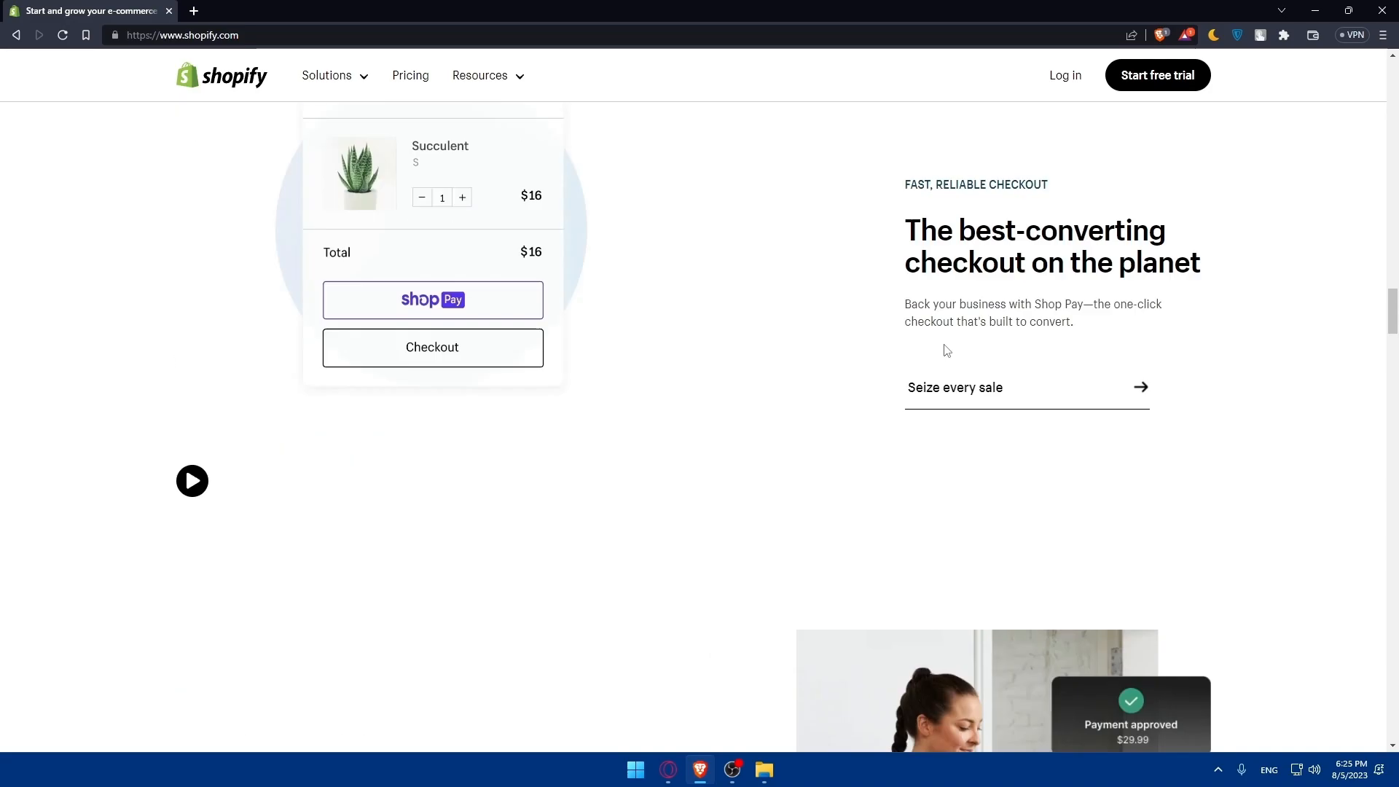
scroll(948, 319, up, 8)
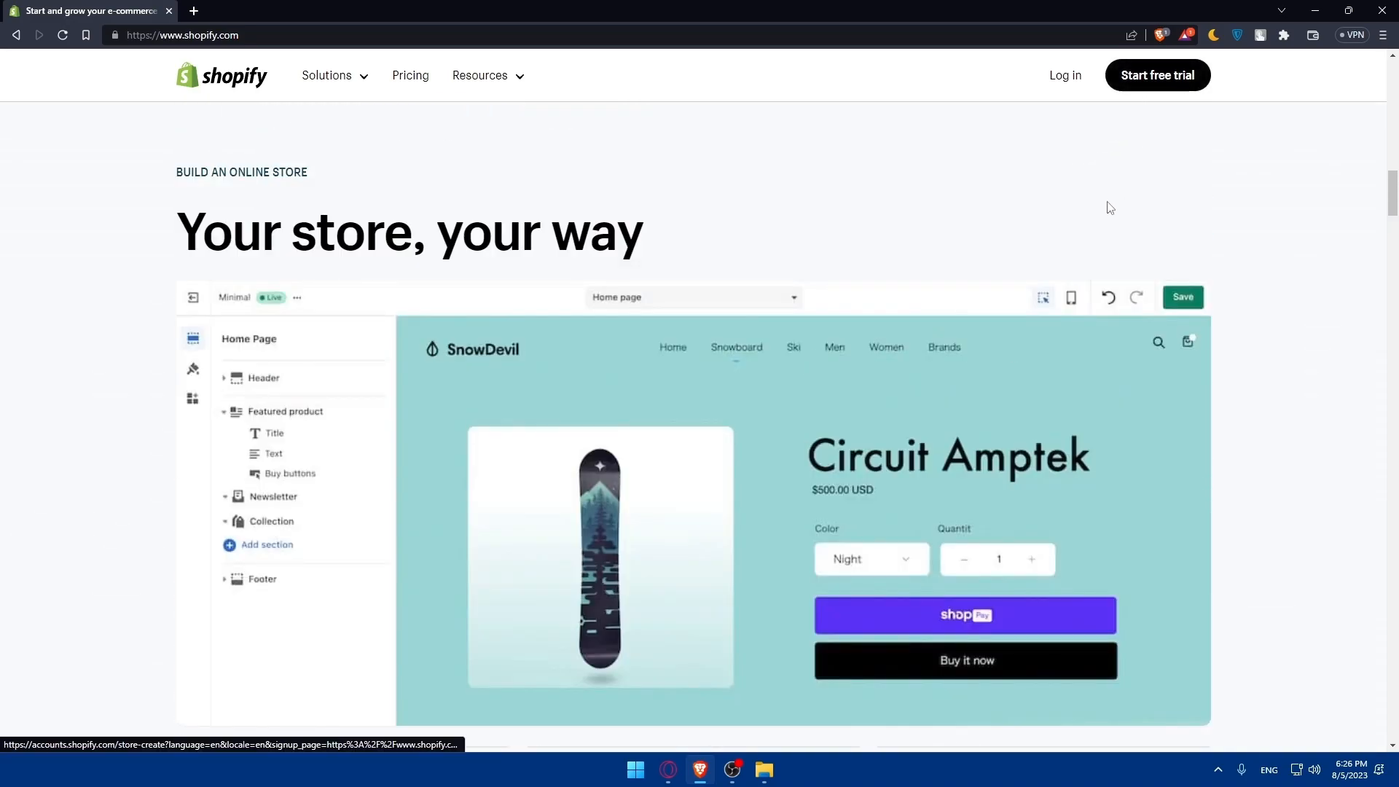
scroll(1105, 206, up, 15)
scroll(1103, 195, up, 2)
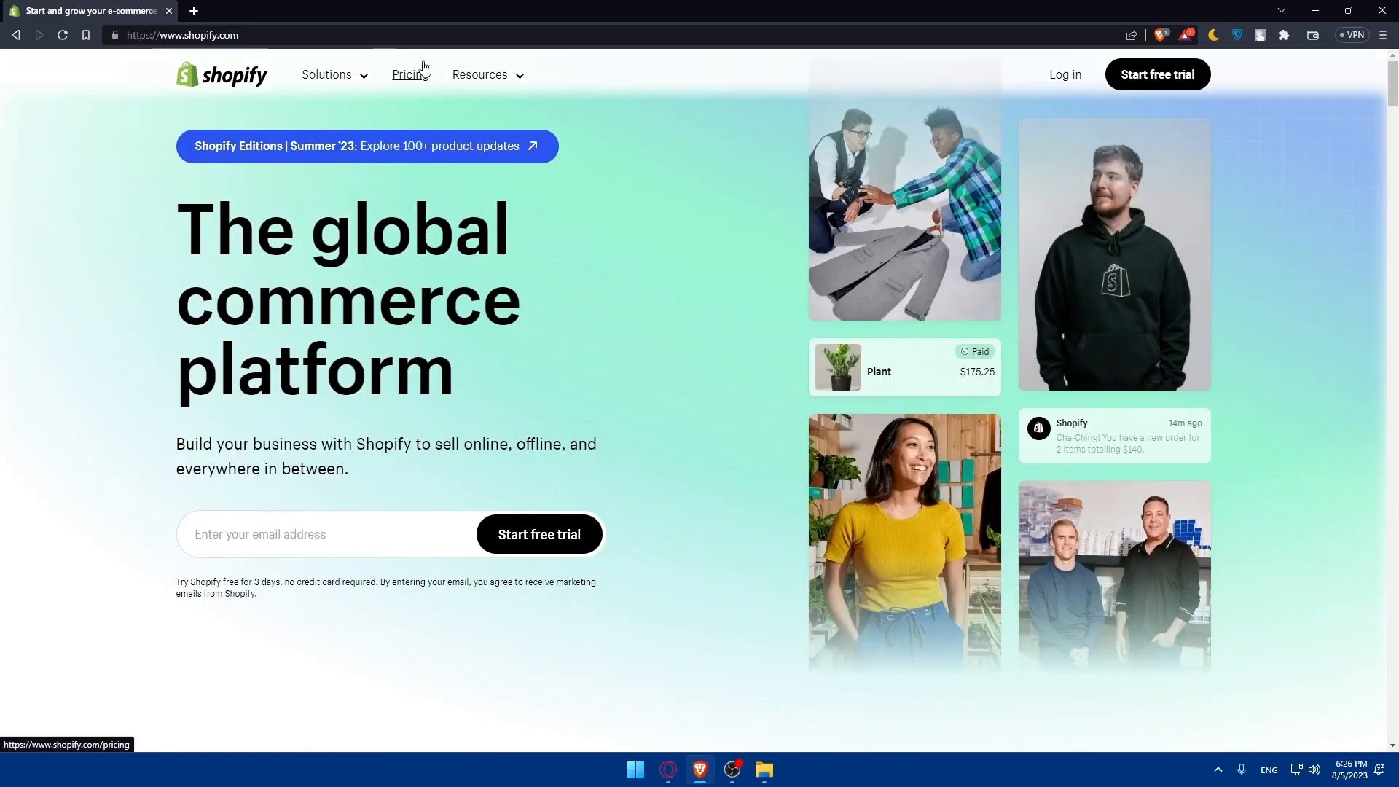
click(420, 76)
scroll(447, 377, down, 5)
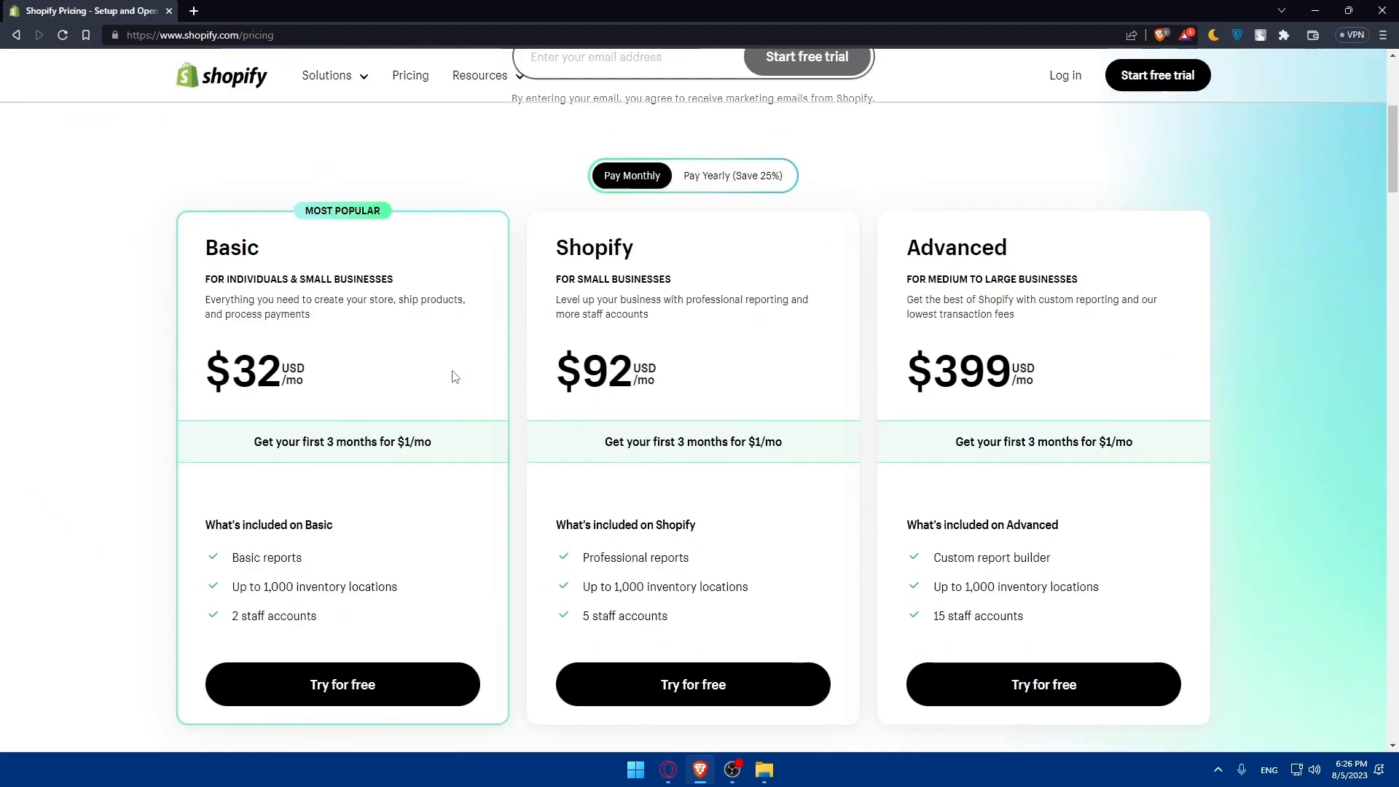
scroll(850, 368, down, 5)
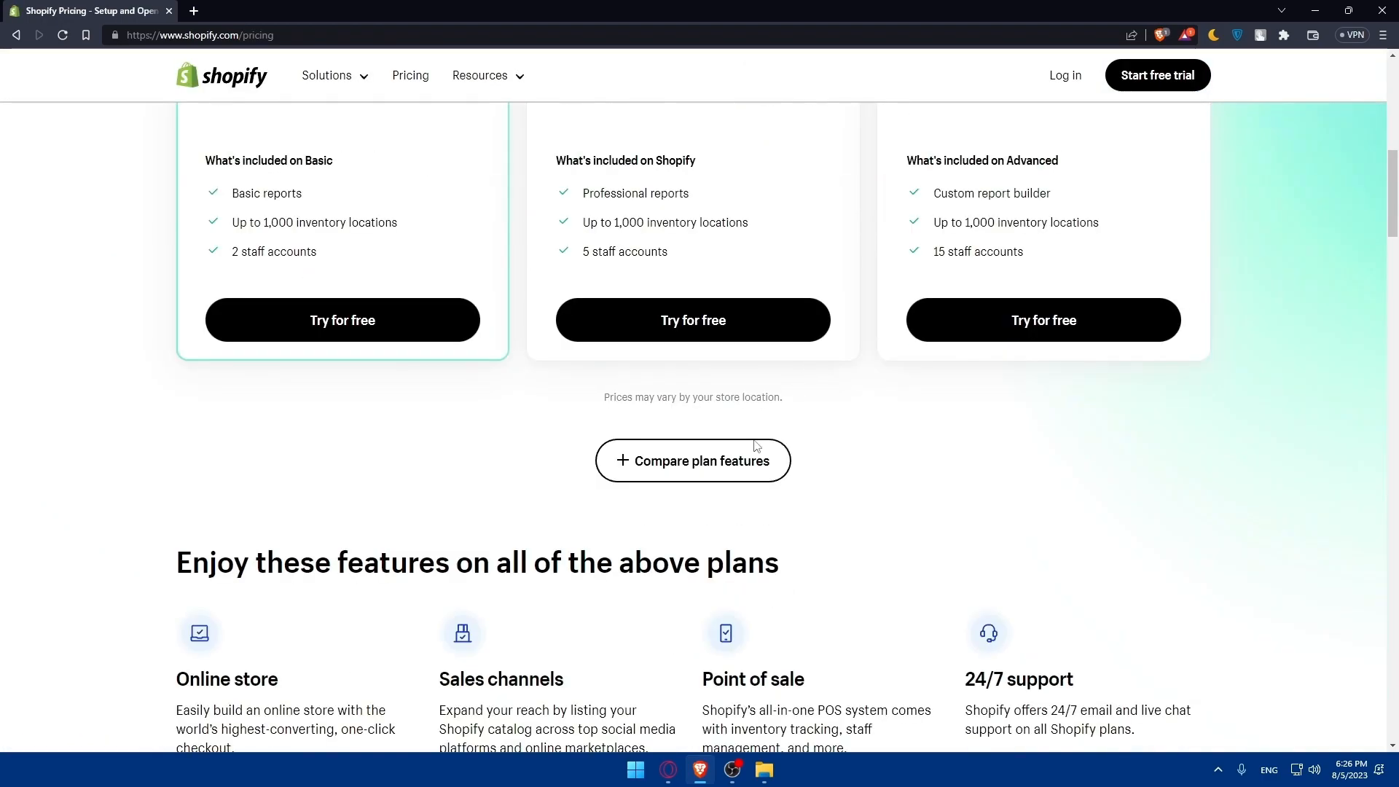
Expand the plan feature comparison and review the features offered by each plan
click(721, 466)
scroll(745, 451, down, 2)
scroll(745, 451, down, 10)
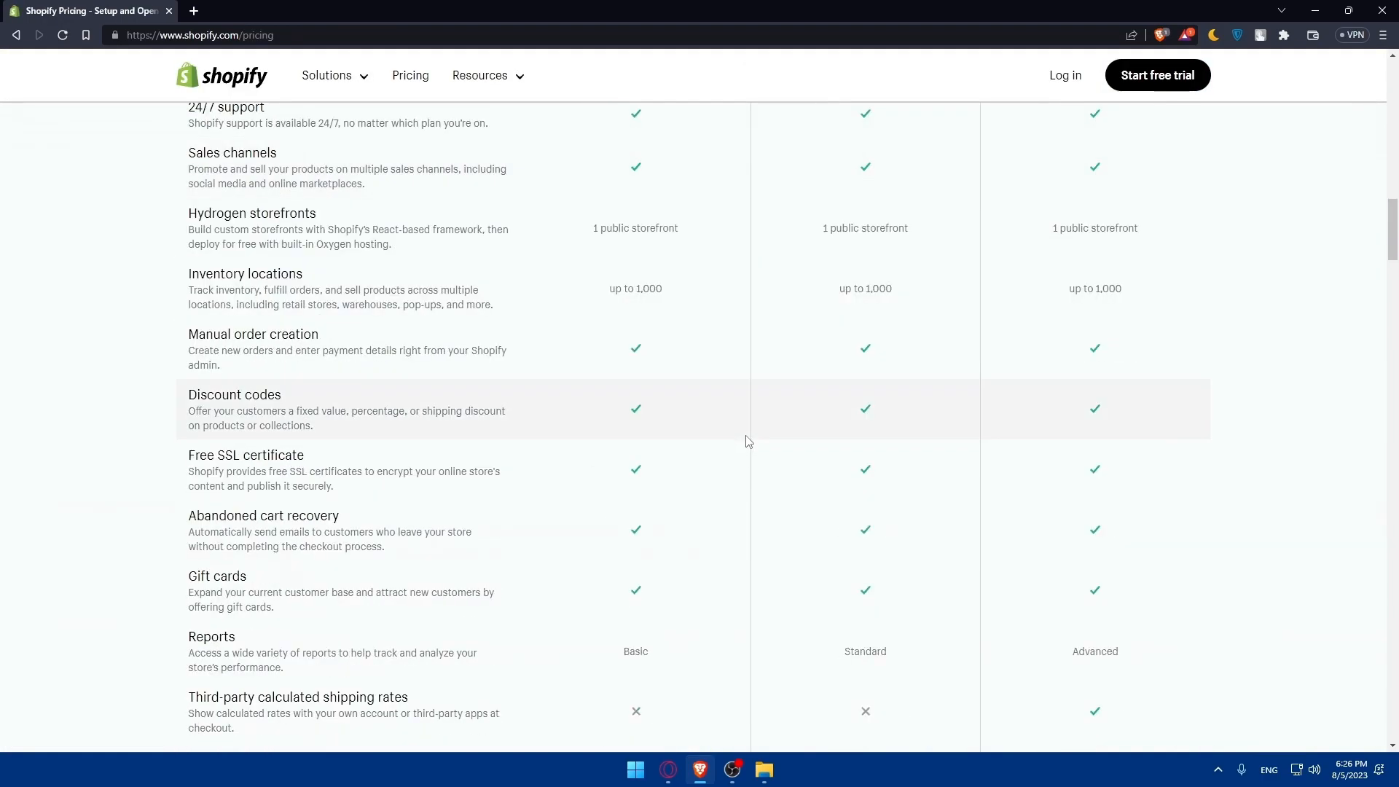
scroll(648, 422, down, 12)
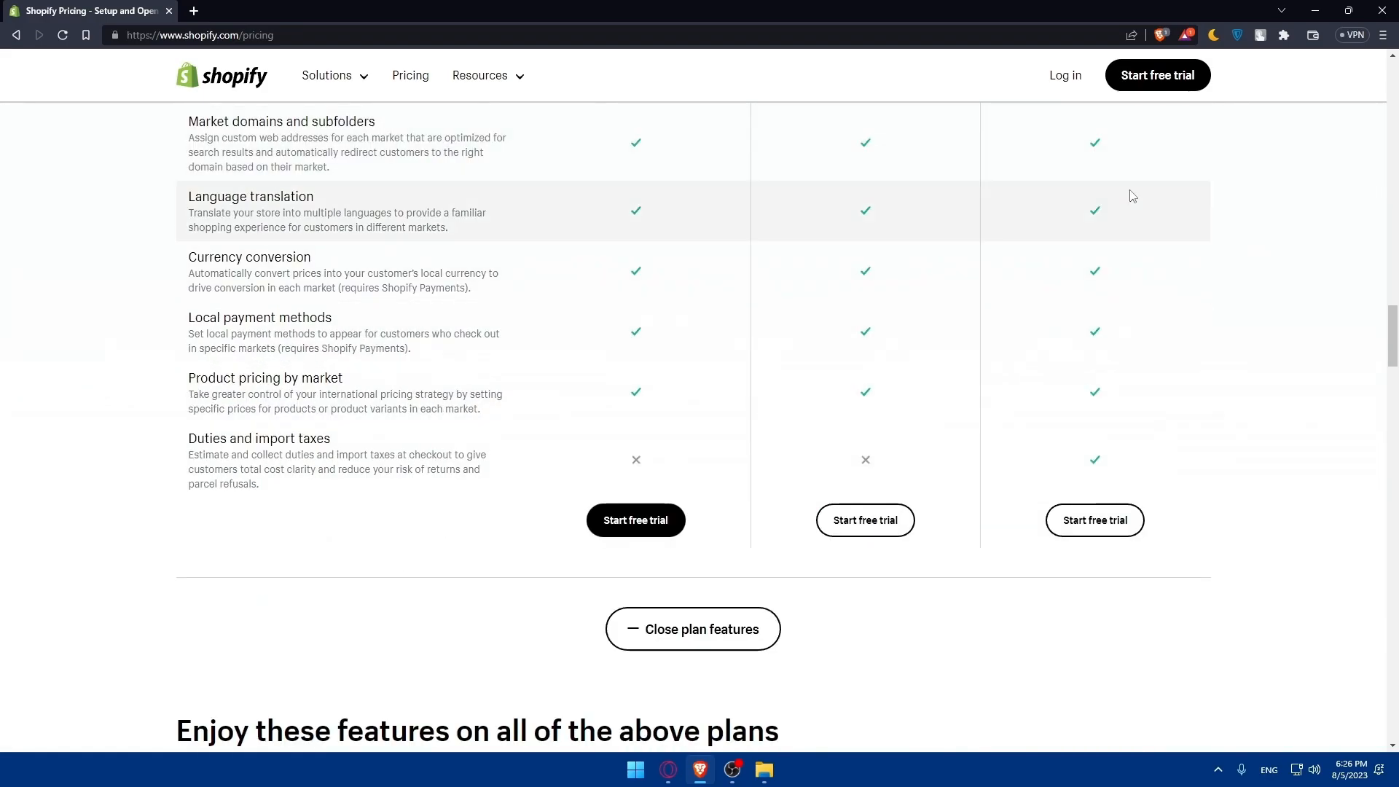
scroll(745, 273, up, 8)
Log in to the store admin, collapsing the trial notice, and open the Online Store themes page
click(1068, 76)
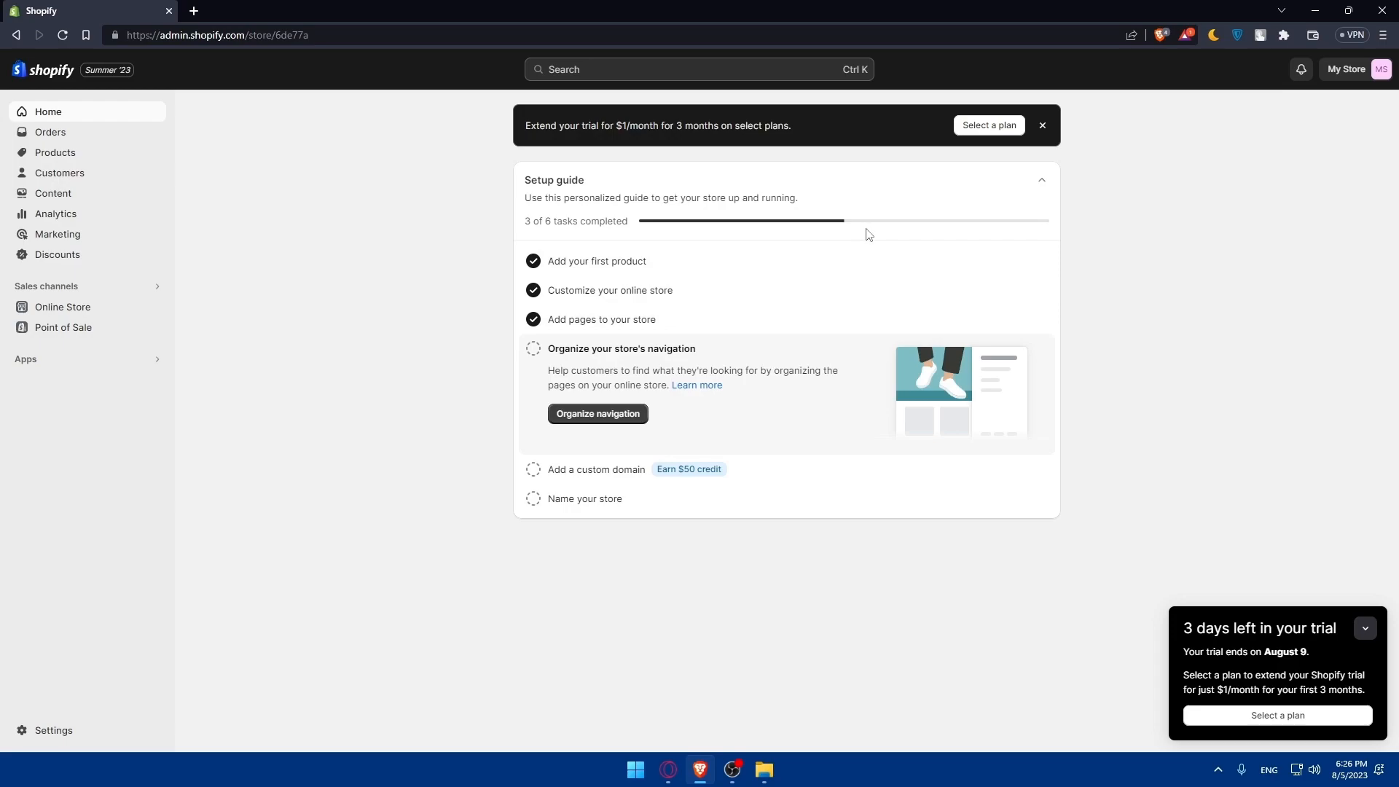
click(1365, 628)
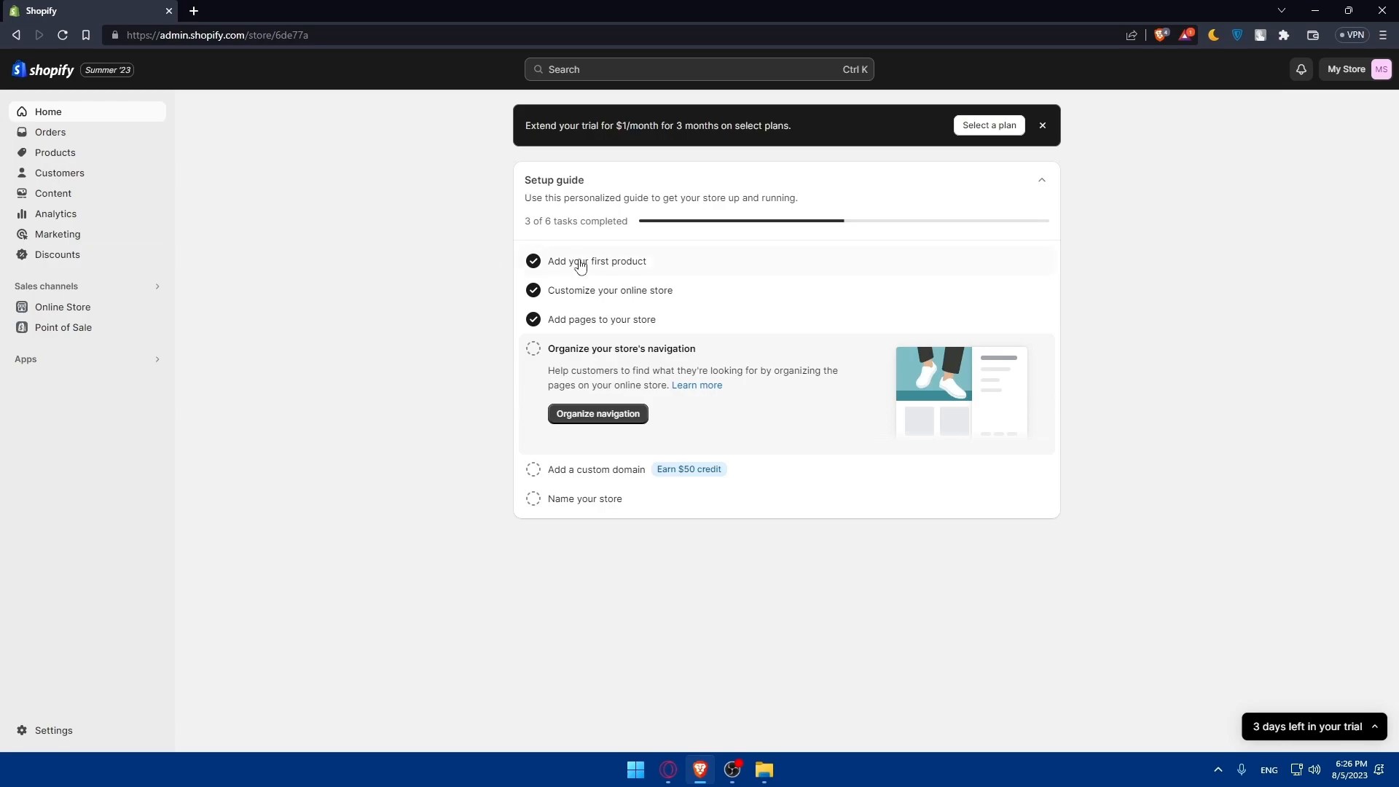
click(95, 309)
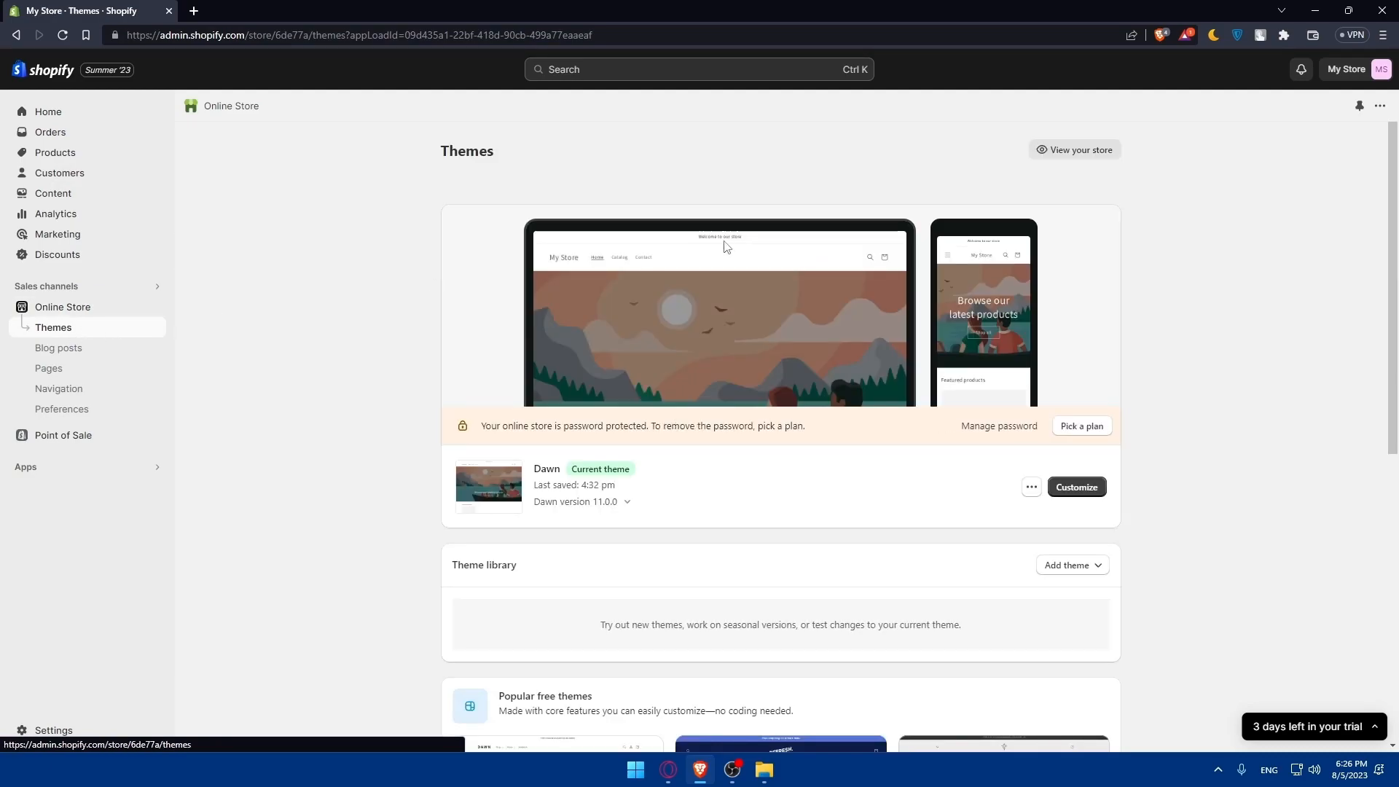
View the live storefront with its banner and featured products, and close it again
click(1064, 152)
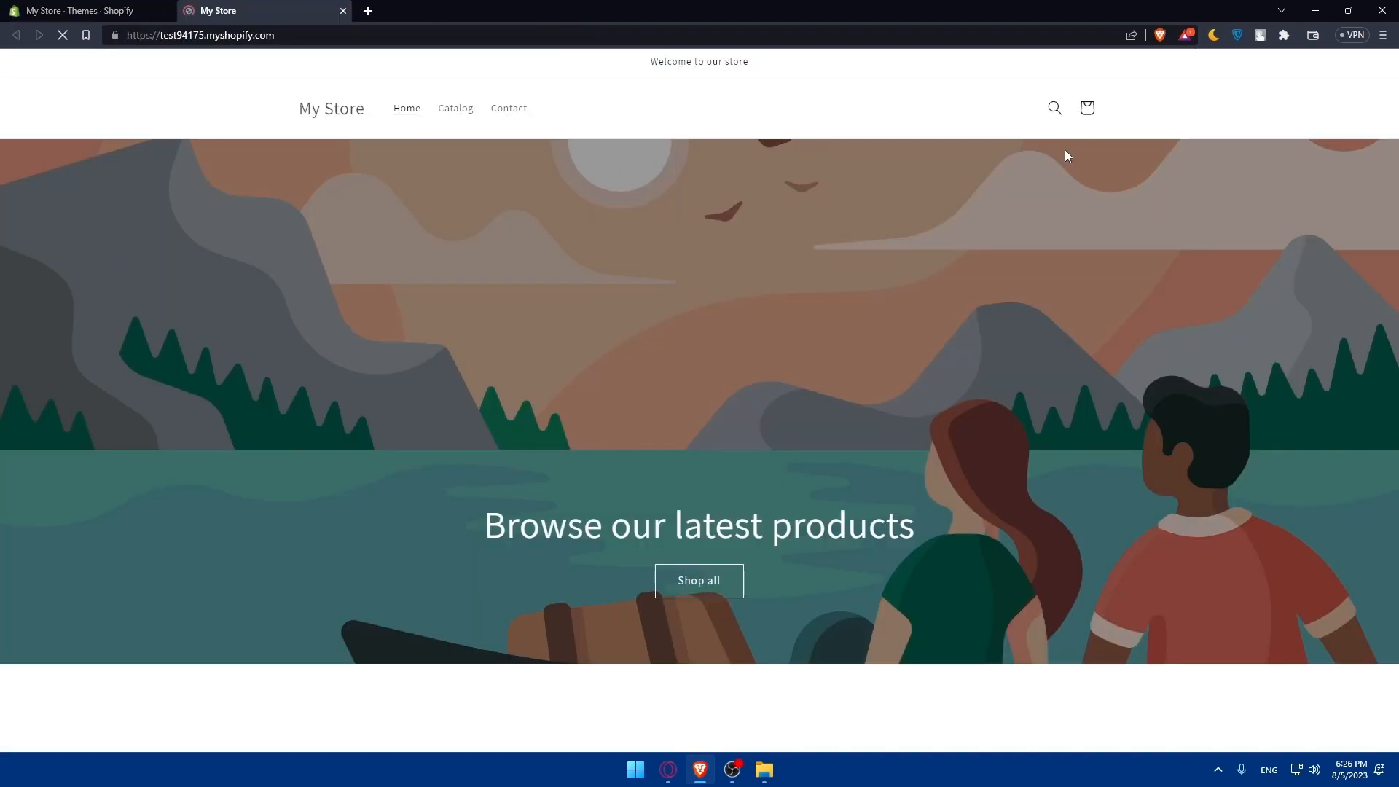
scroll(857, 194, down, 5)
scroll(854, 202, up, 5)
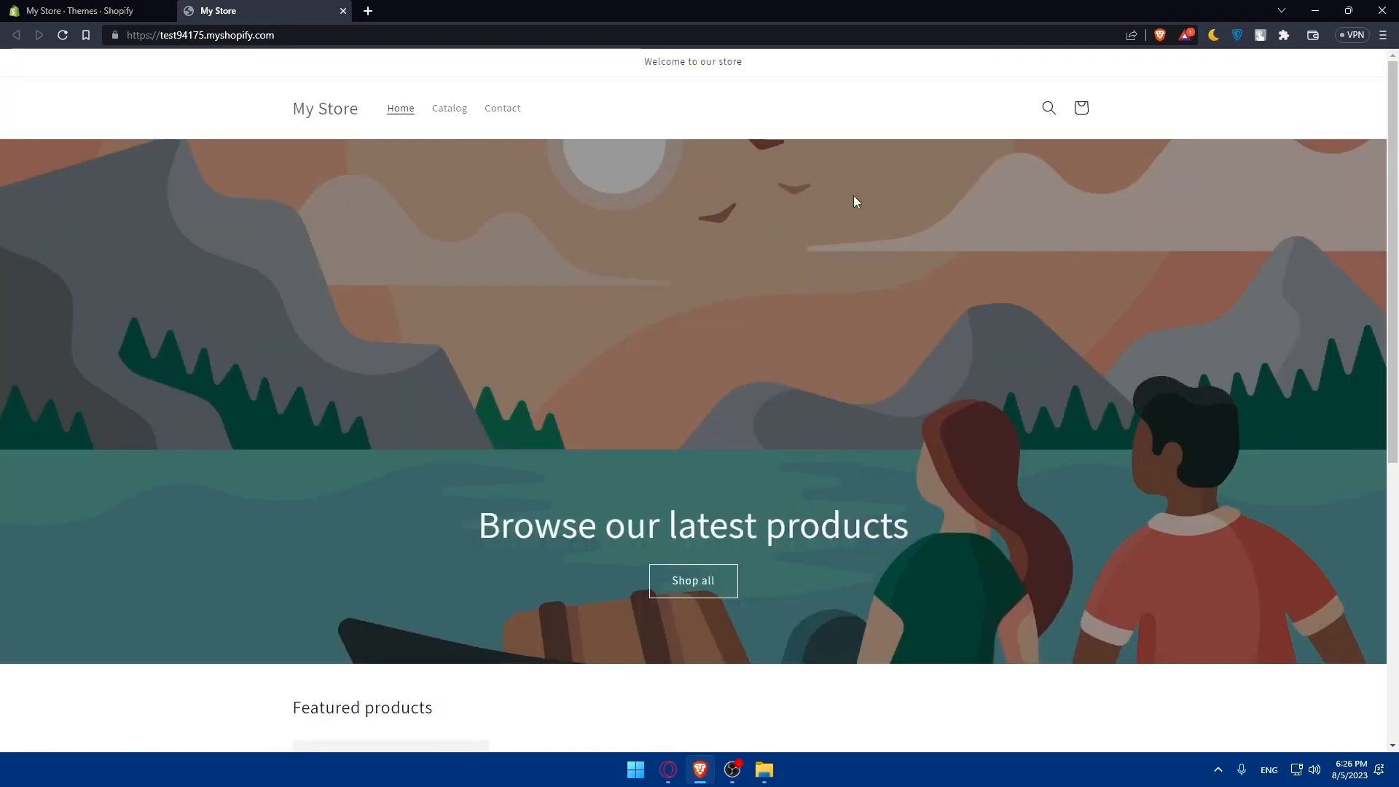
scroll(854, 203, down, 7)
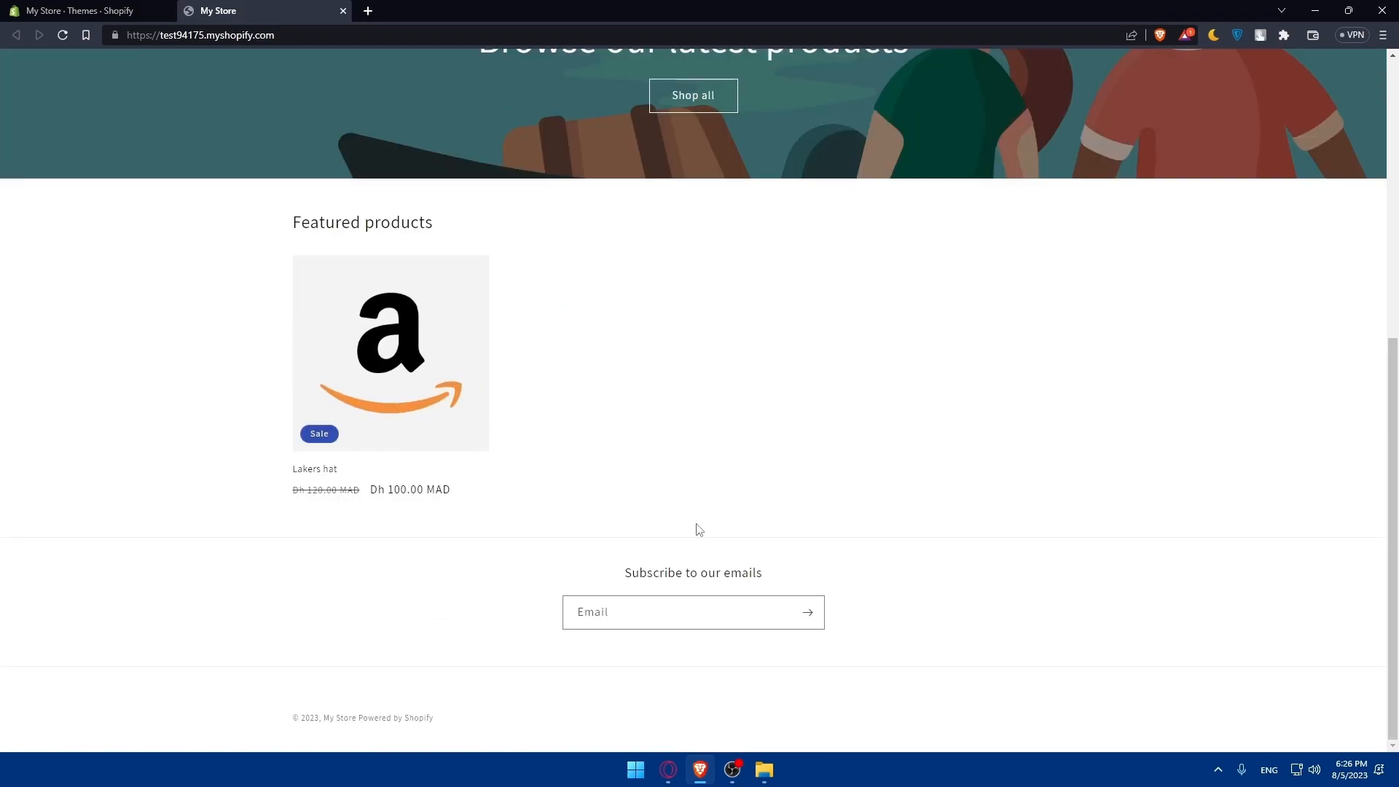
scroll(683, 138, up, 5)
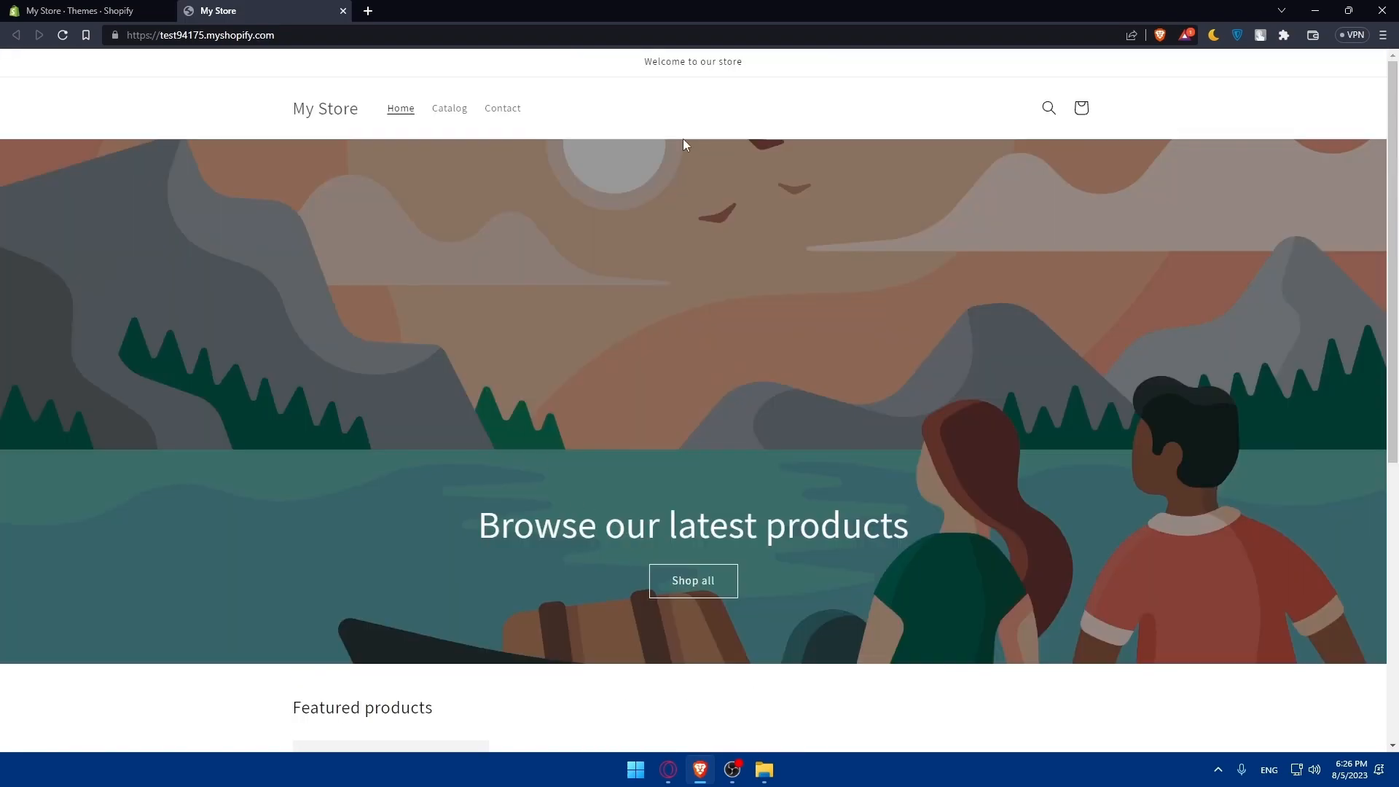
click(342, 13)
Inspect the Dawn theme's home page in the theme editor and return to the themes page
click(1099, 493)
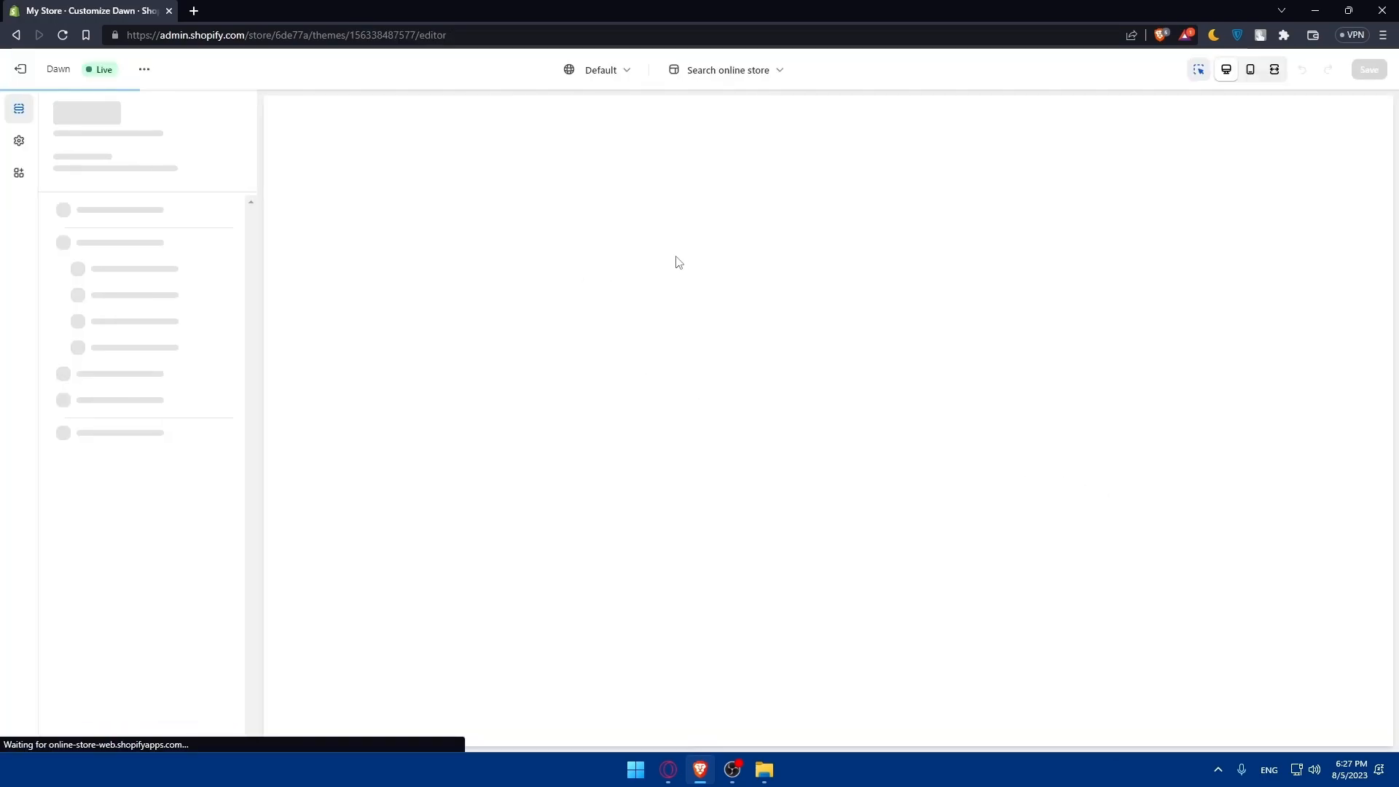
scroll(756, 248, down, 7)
scroll(774, 275, up, 7)
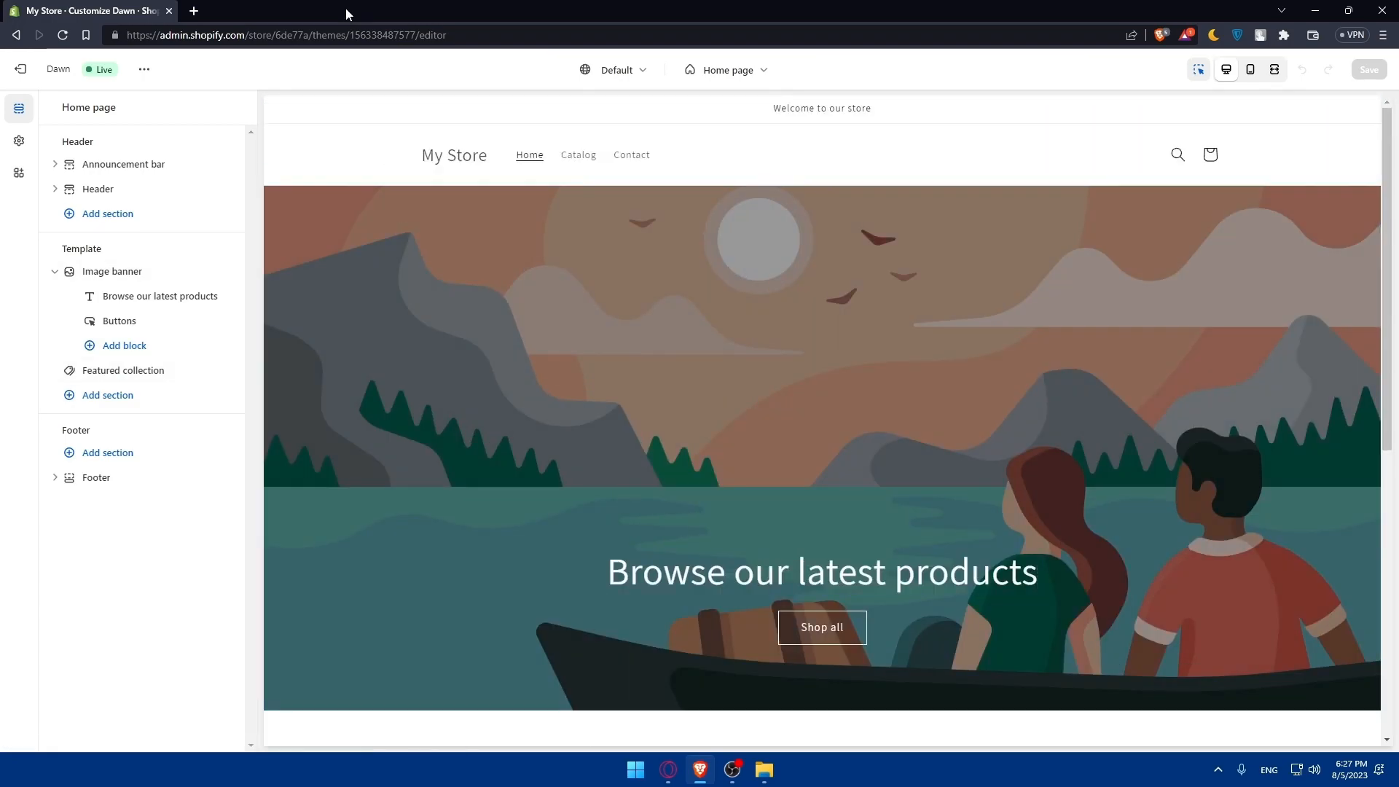
click(20, 69)
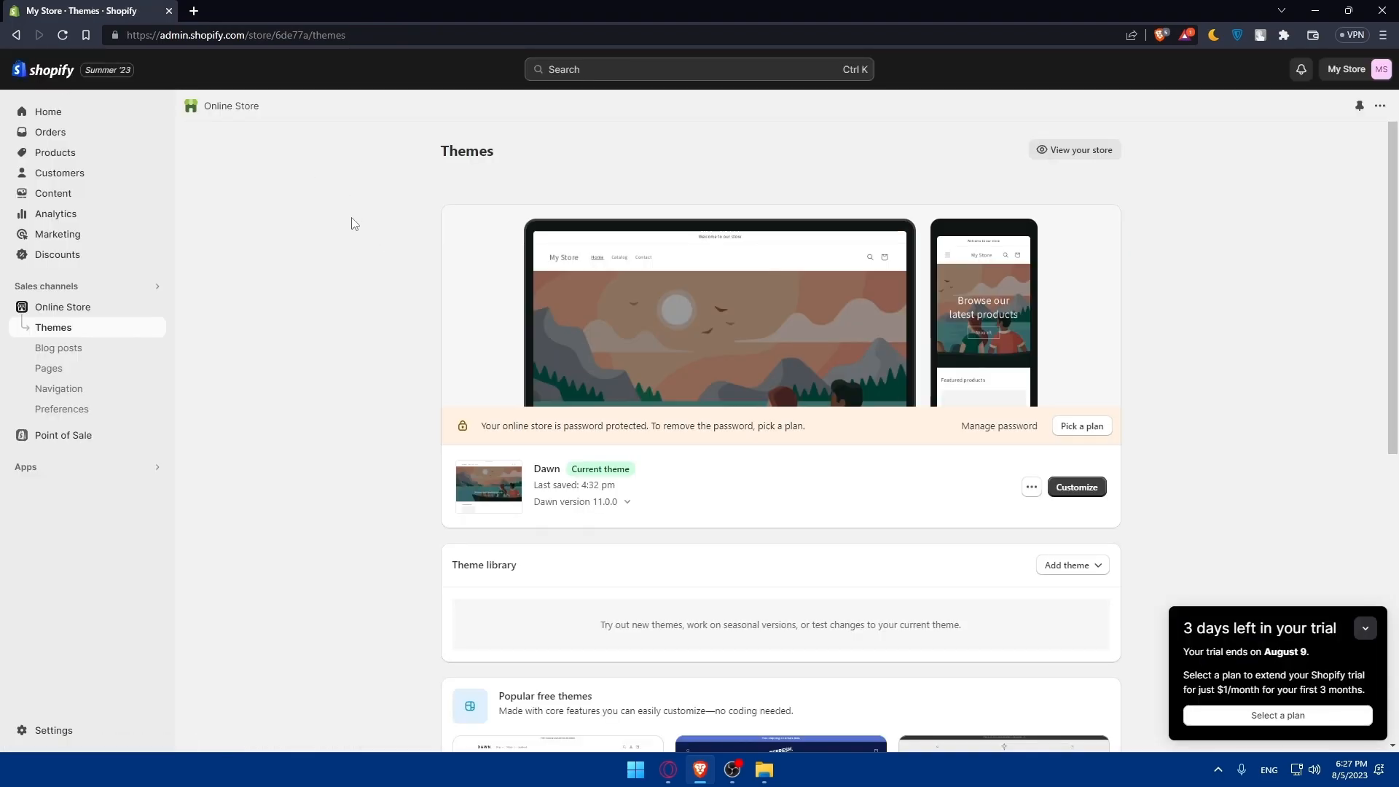
Review the popular free themes and visit the Theme Store for more designs
scroll(354, 223, down, 2)
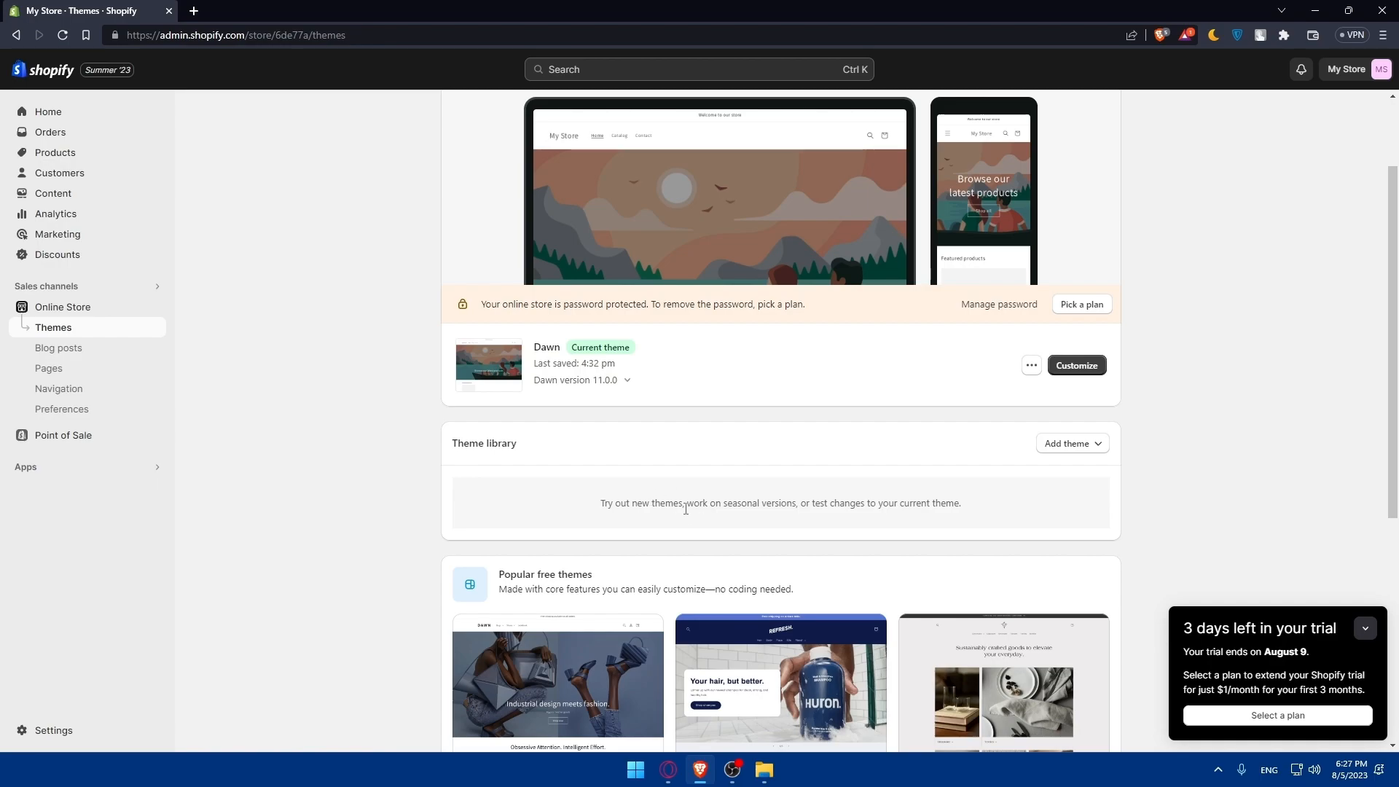
scroll(625, 626, down, 5)
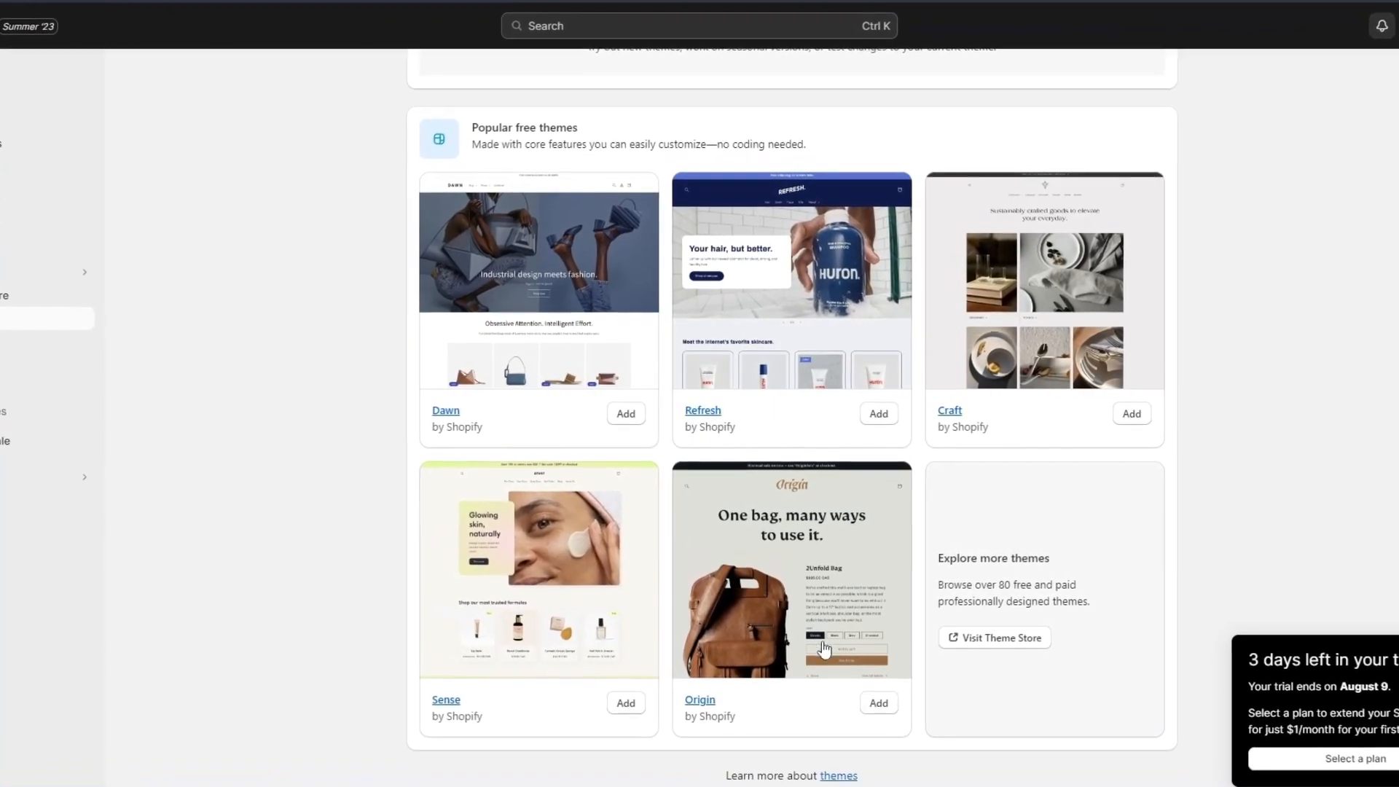
scroll(926, 548, up, 2)
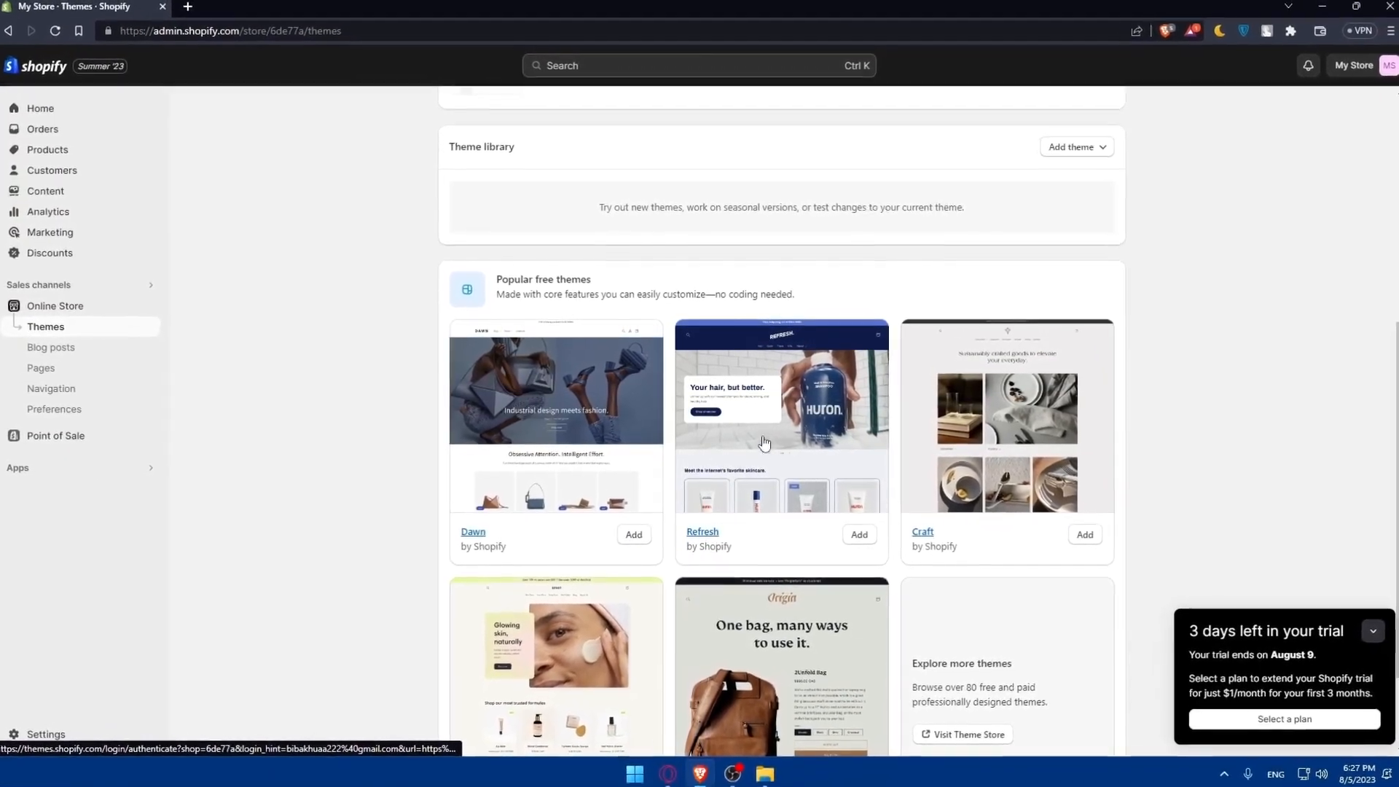
scroll(732, 470, down, 2)
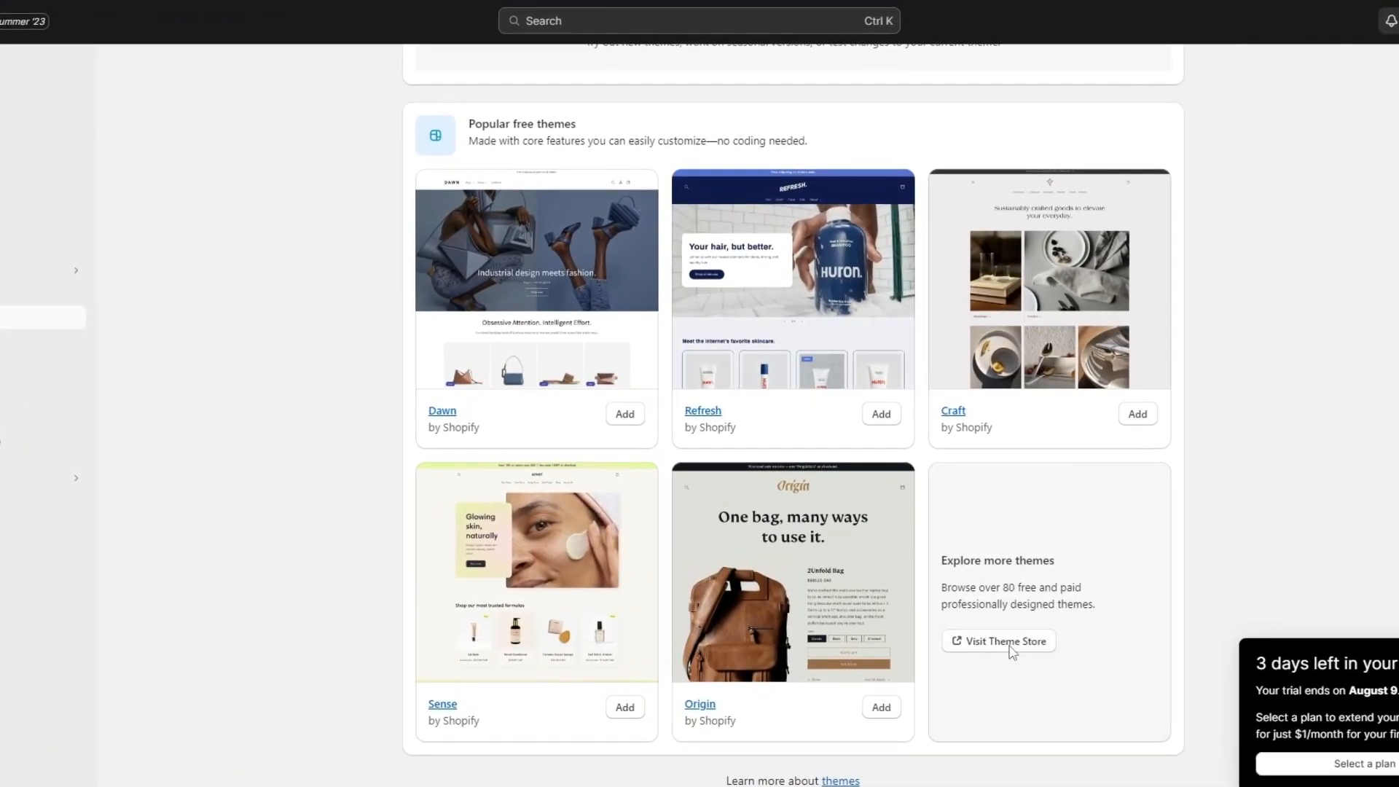
click(1004, 640)
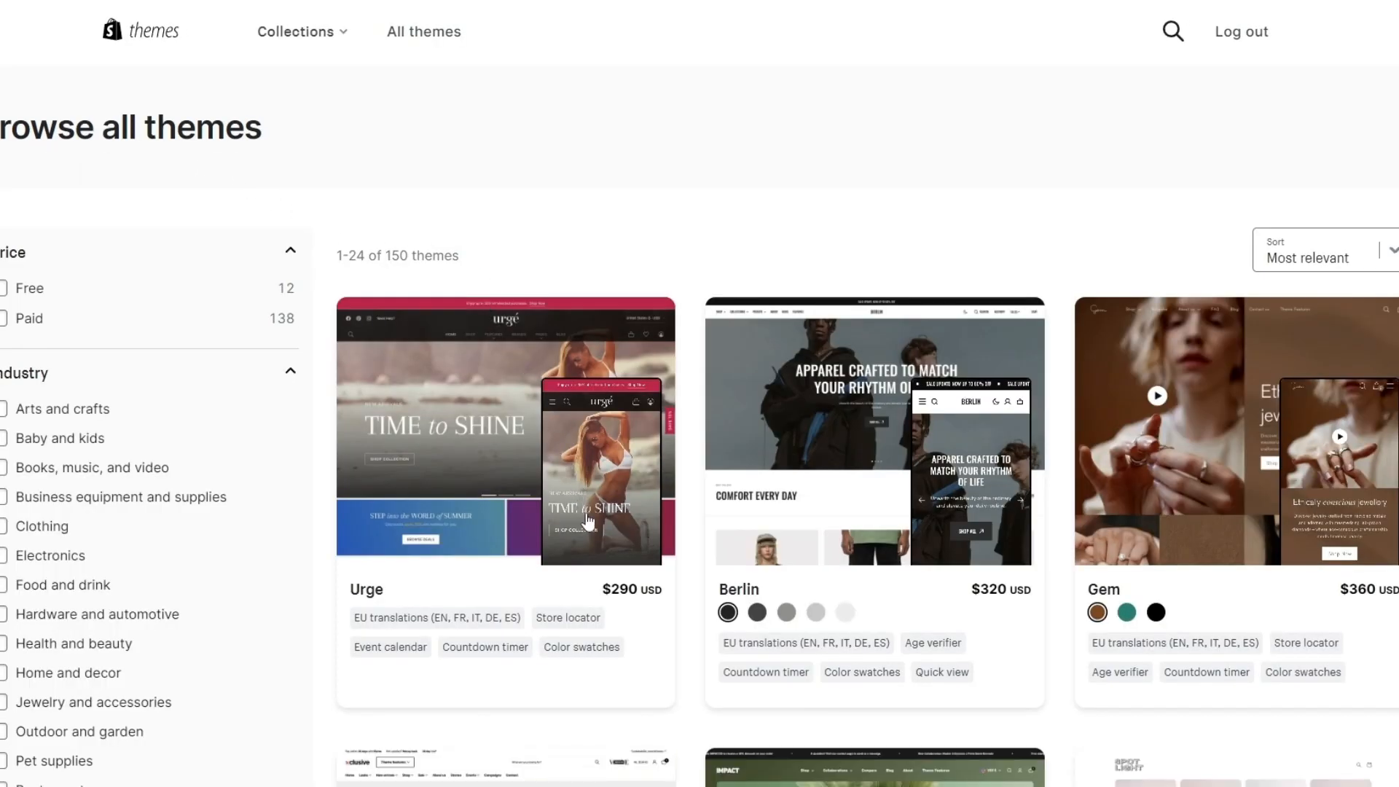
Check the paid theme prices, filter the theme list to Free, and look through the matching themes
drag(604, 589, 639, 589)
scroll(896, 447, down, 4)
scroll(896, 448, up, 4)
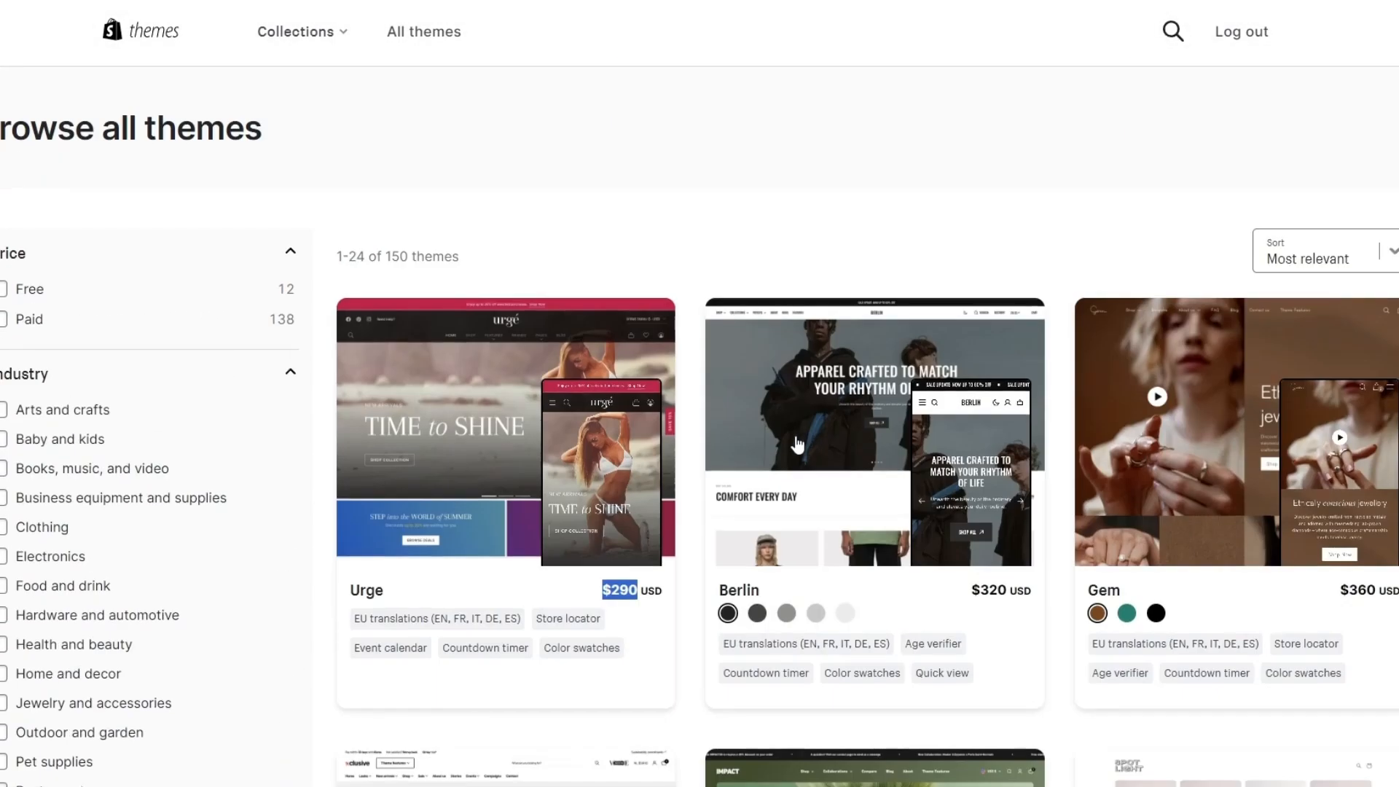
click(3, 290)
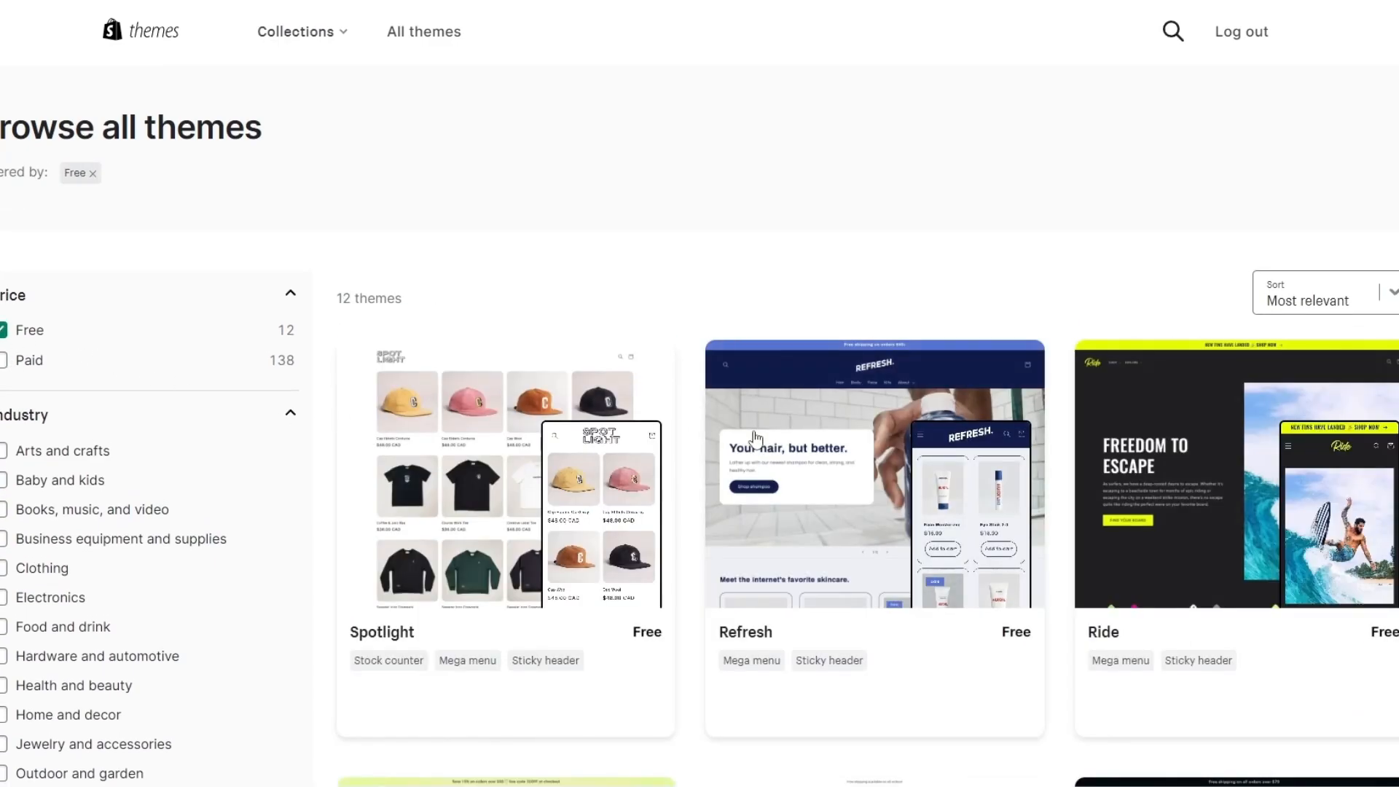
scroll(756, 437, down, 2)
scroll(793, 369, down, 20)
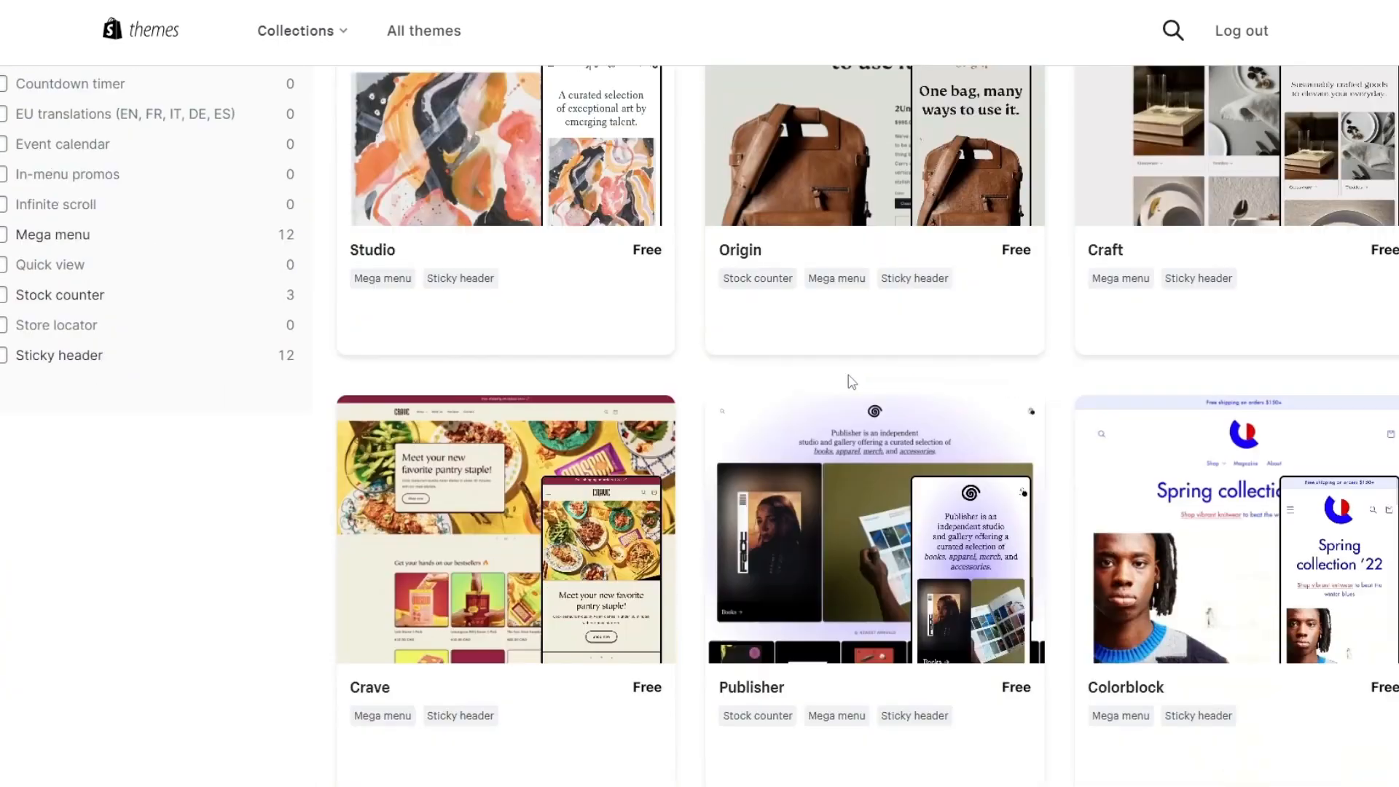
scroll(822, 405, up, 20)
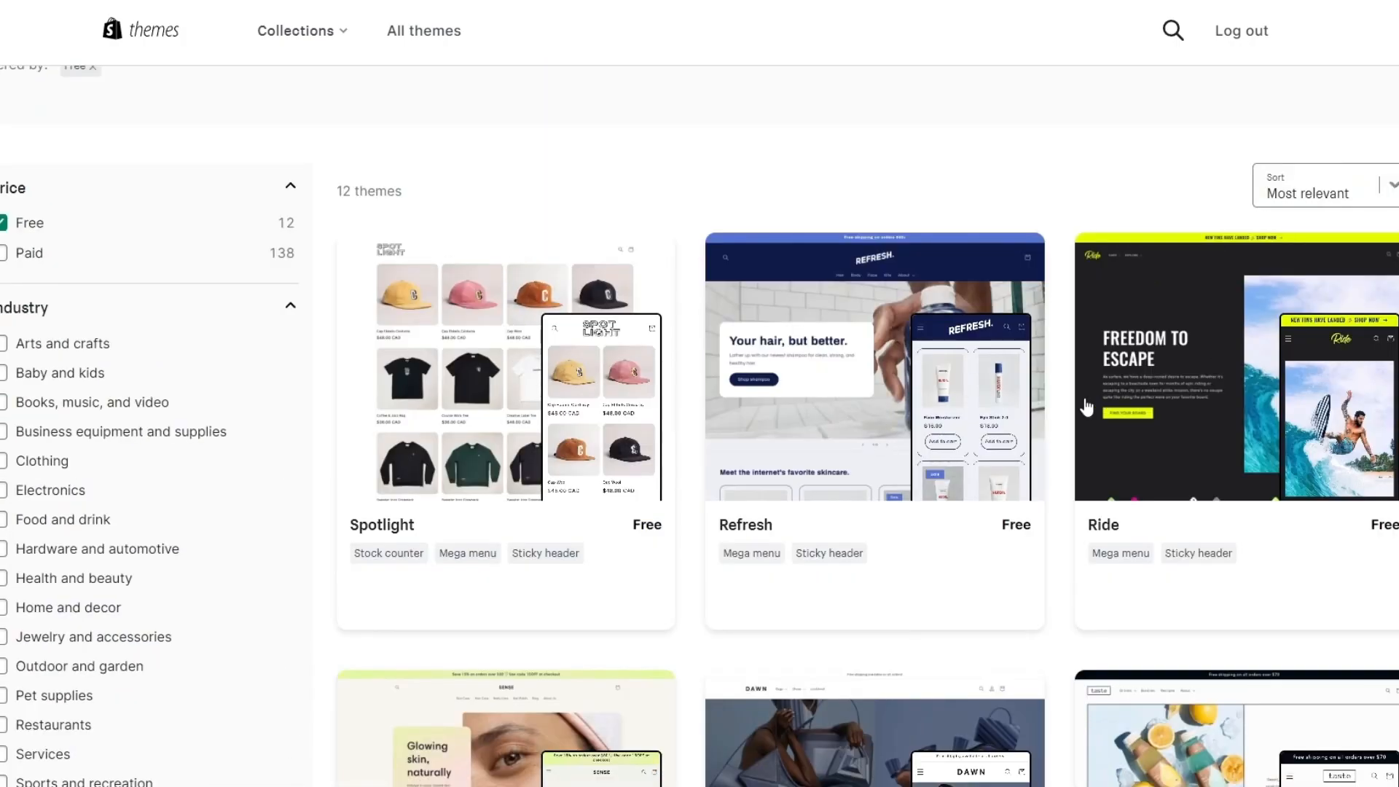
Add the free Refresh theme to the store's theme library and check its additional options
click(929, 356)
click(341, 510)
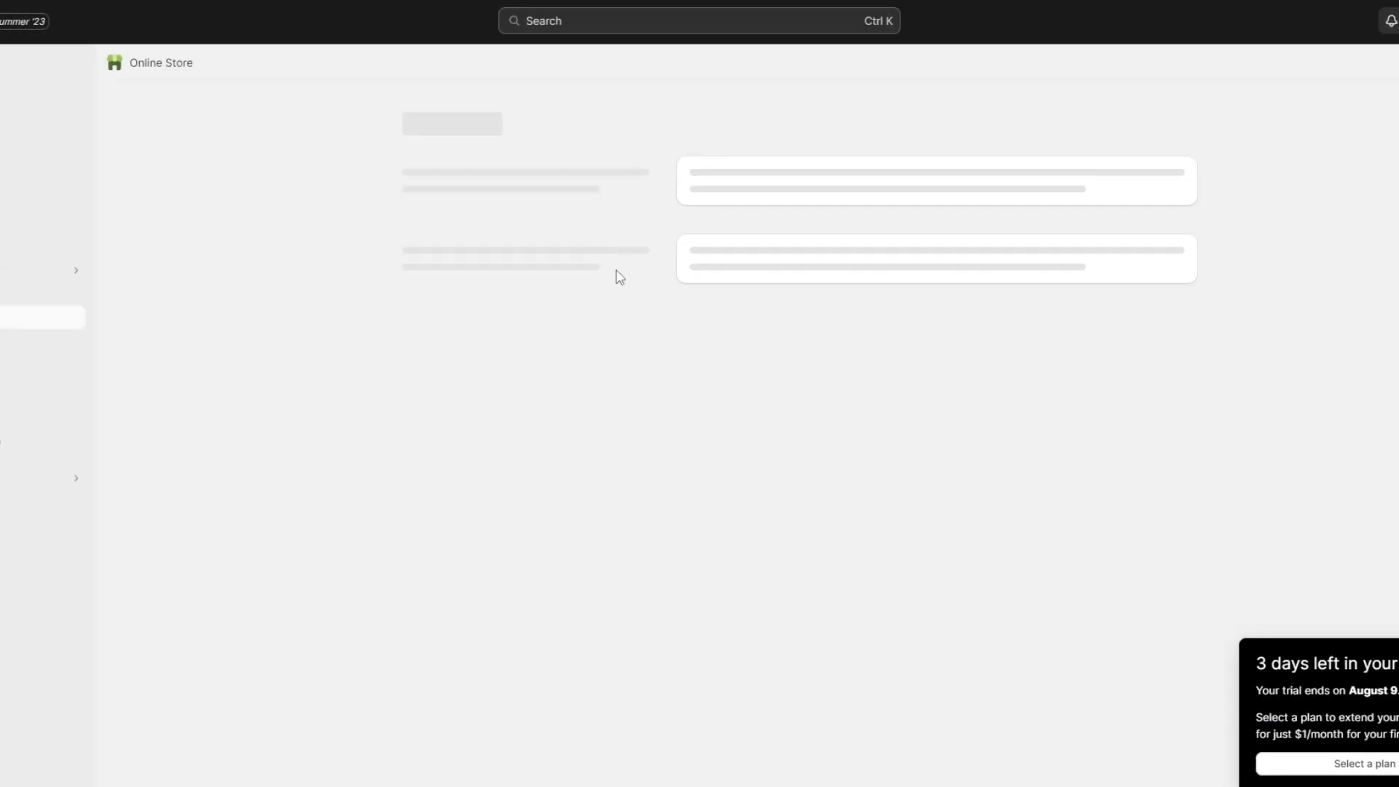
scroll(654, 389, down, 2)
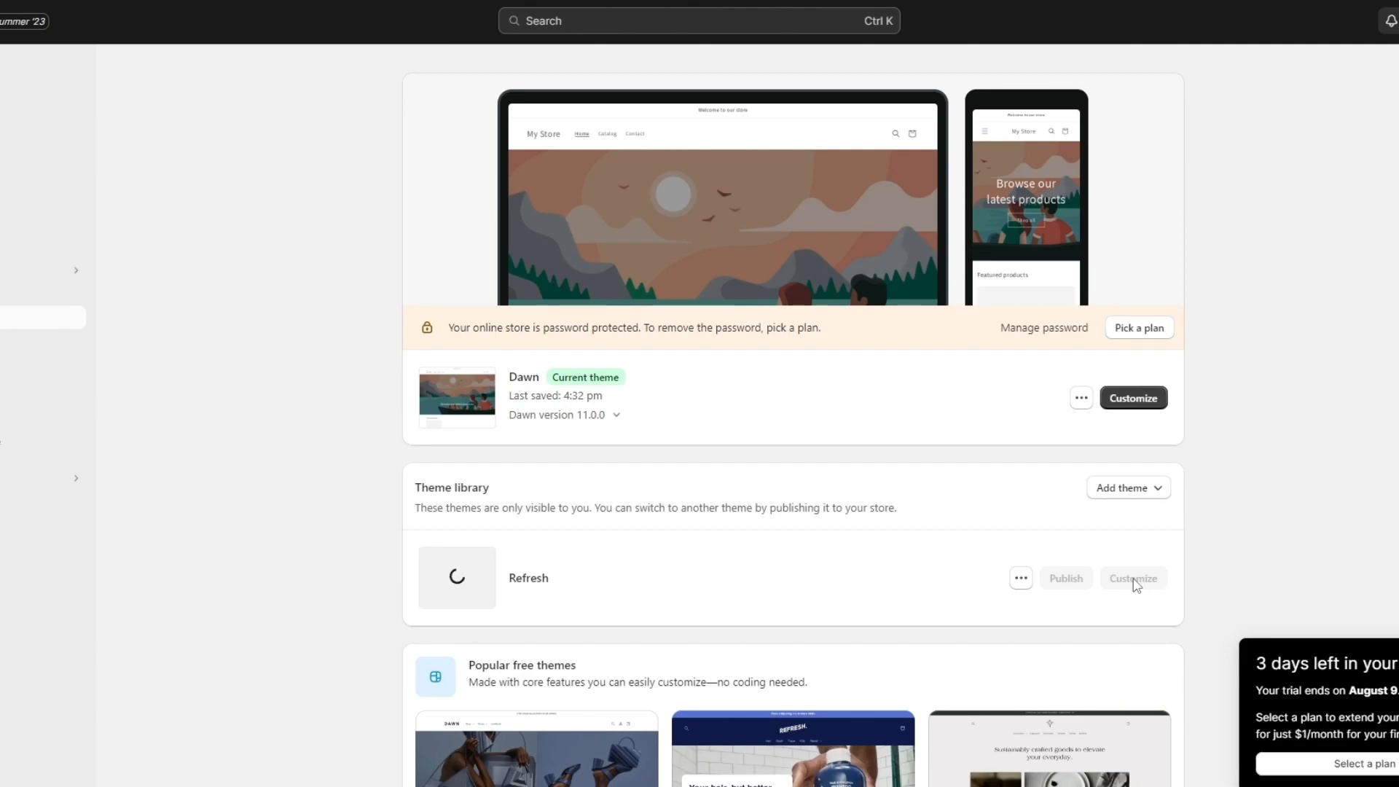
click(1022, 579)
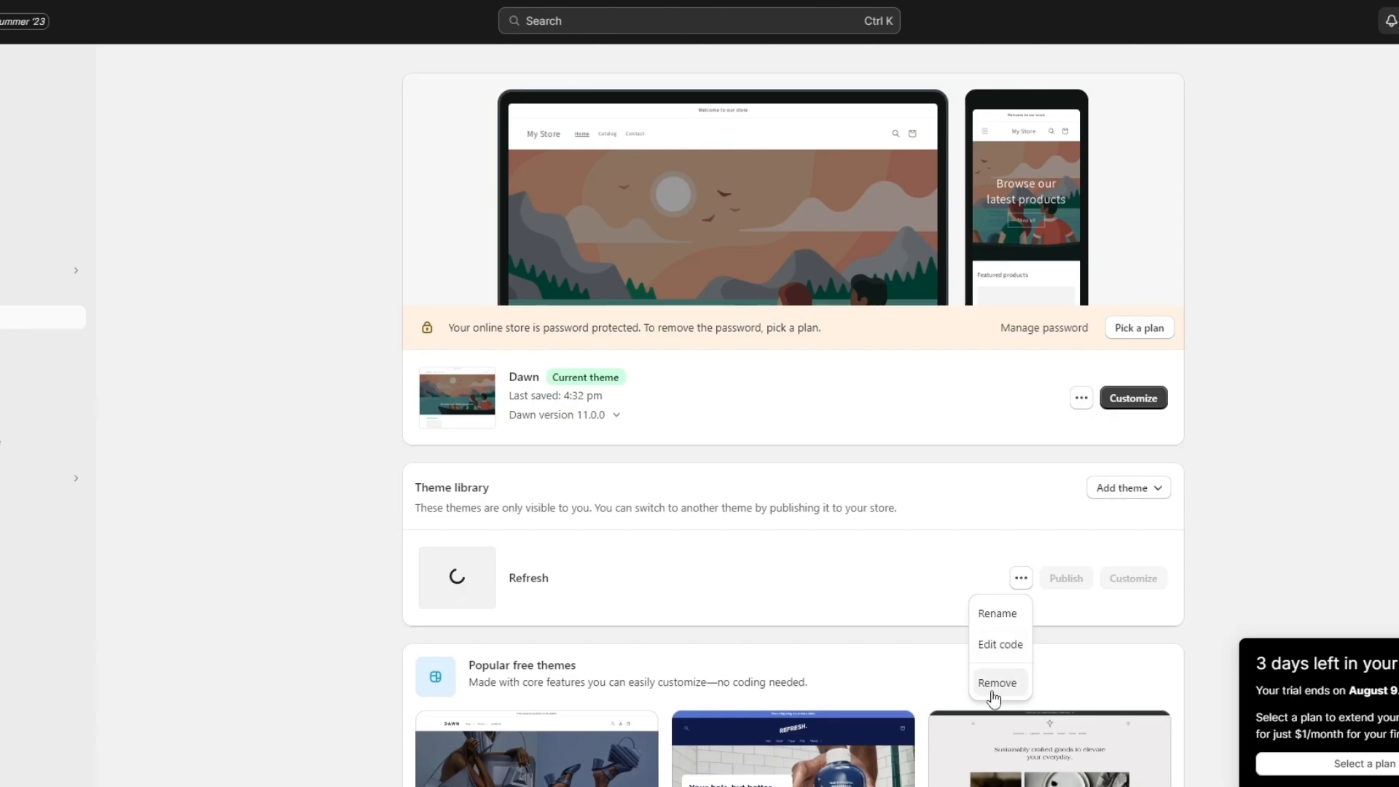
click(740, 572)
Return to the Theme Store from the popular free themes section to browse all themes
scroll(774, 557, down, 4)
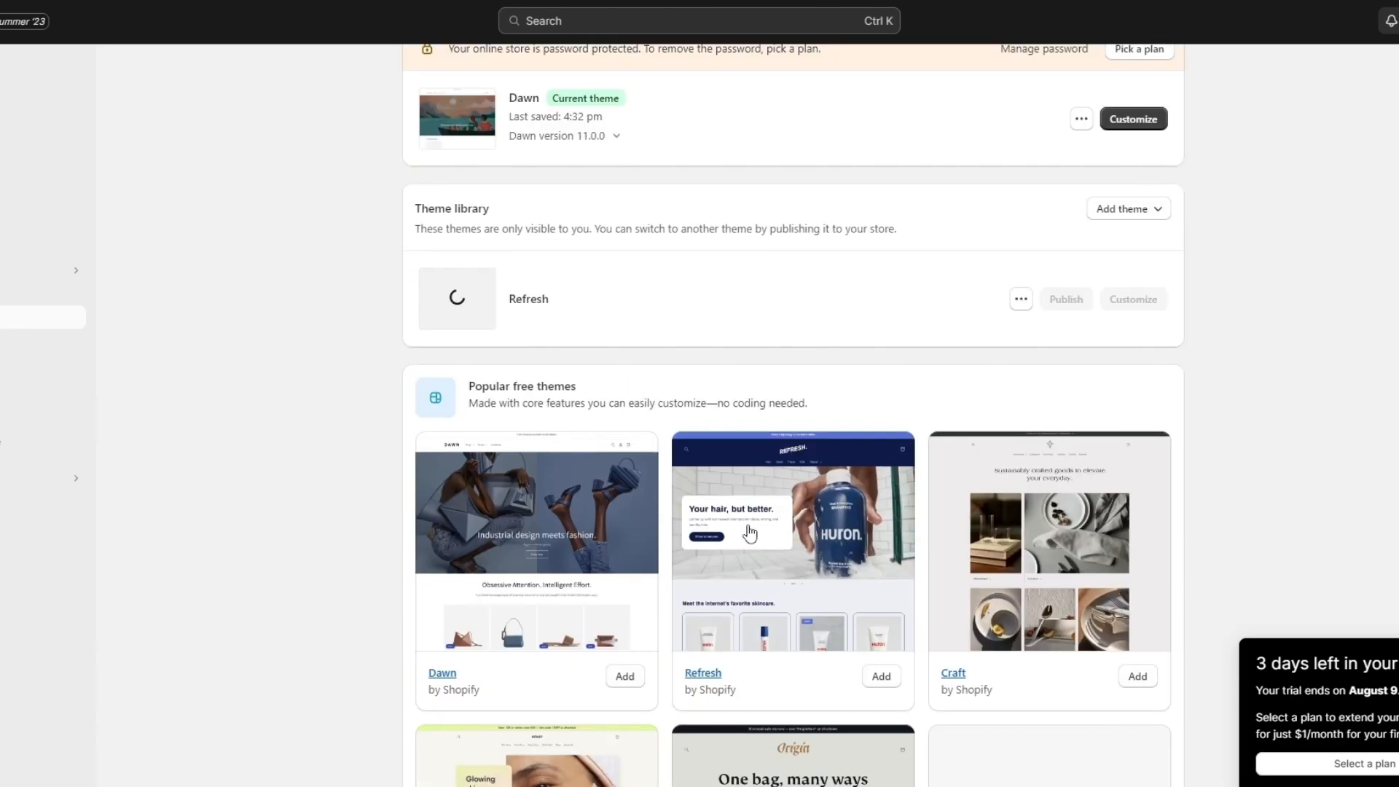
scroll(772, 540, down, 4)
click(994, 642)
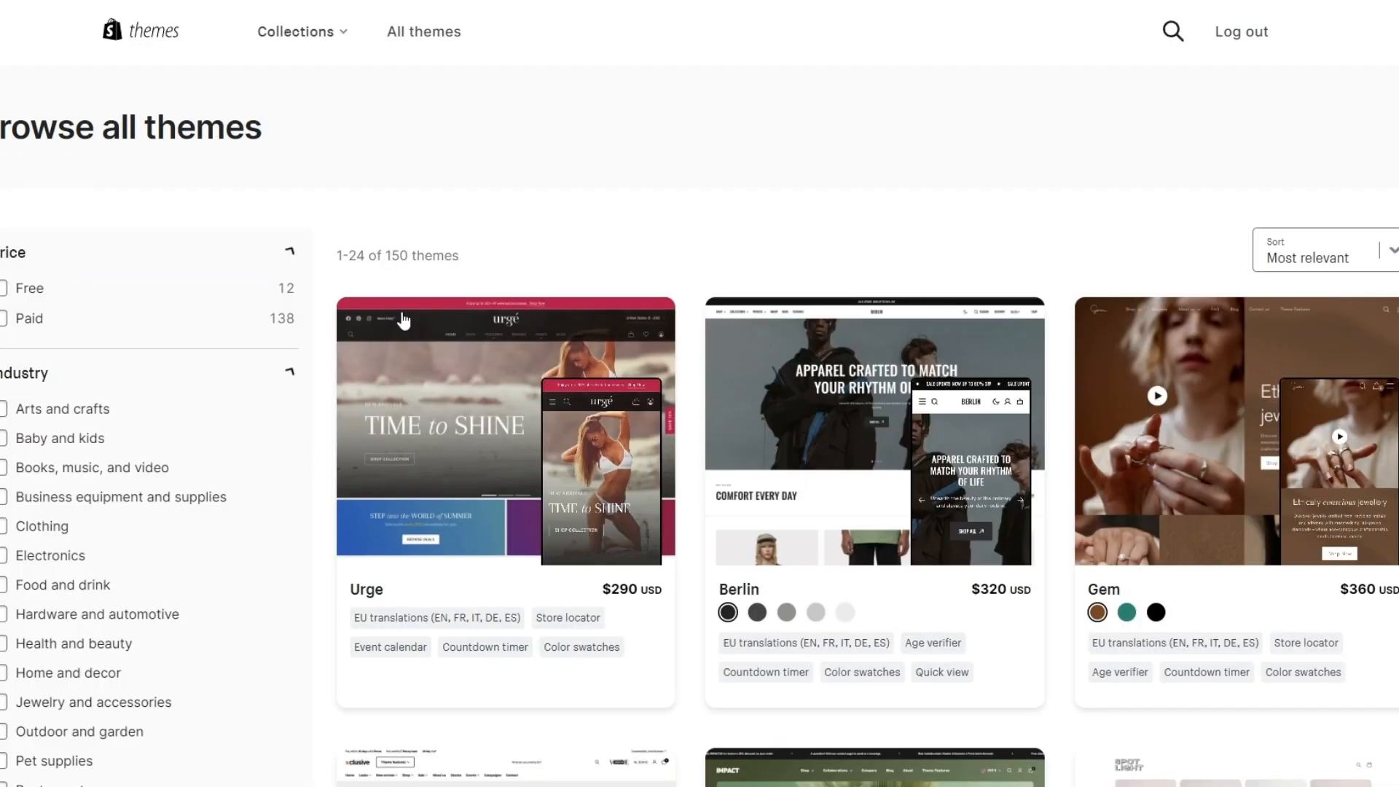
Filter the theme list to Free and look through the matching themes
click(4, 289)
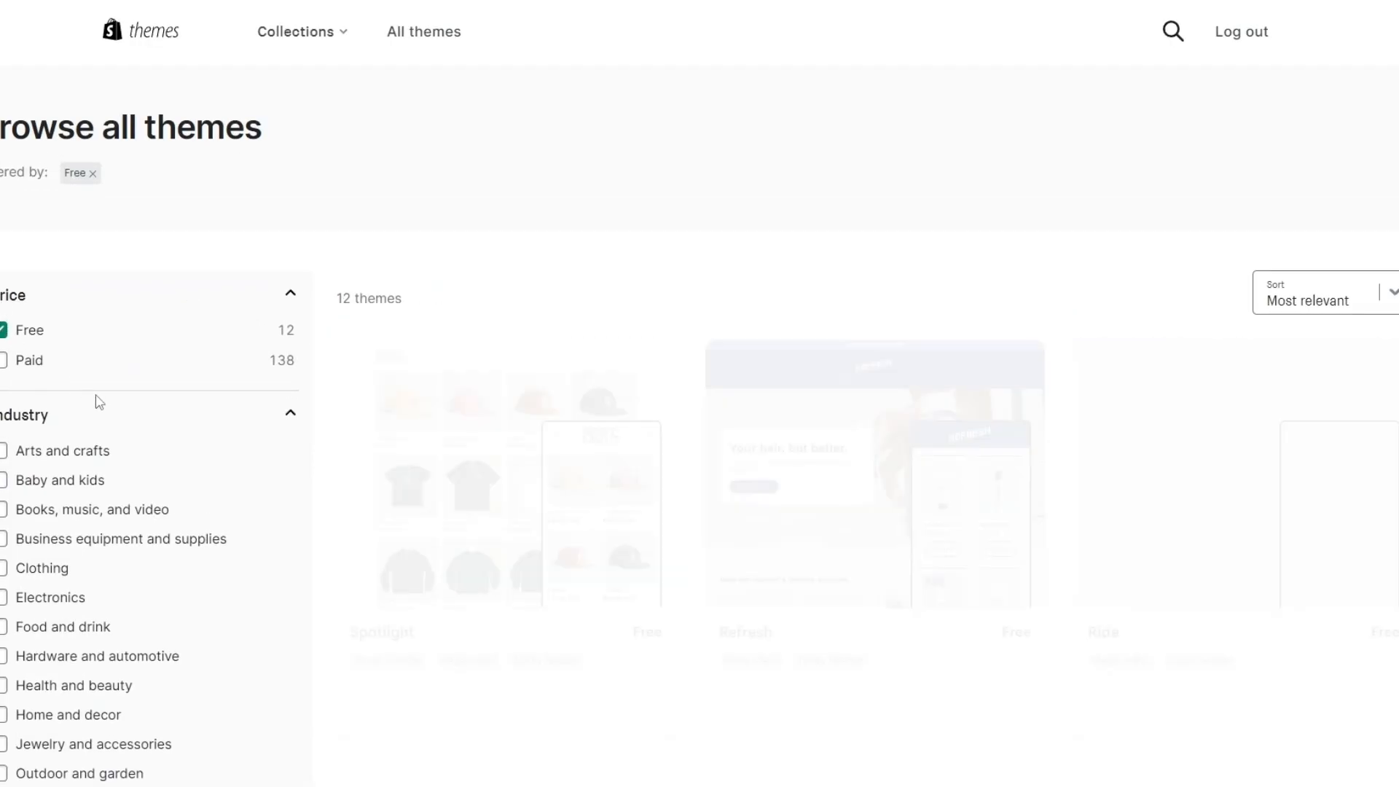
scroll(755, 441, down, 2)
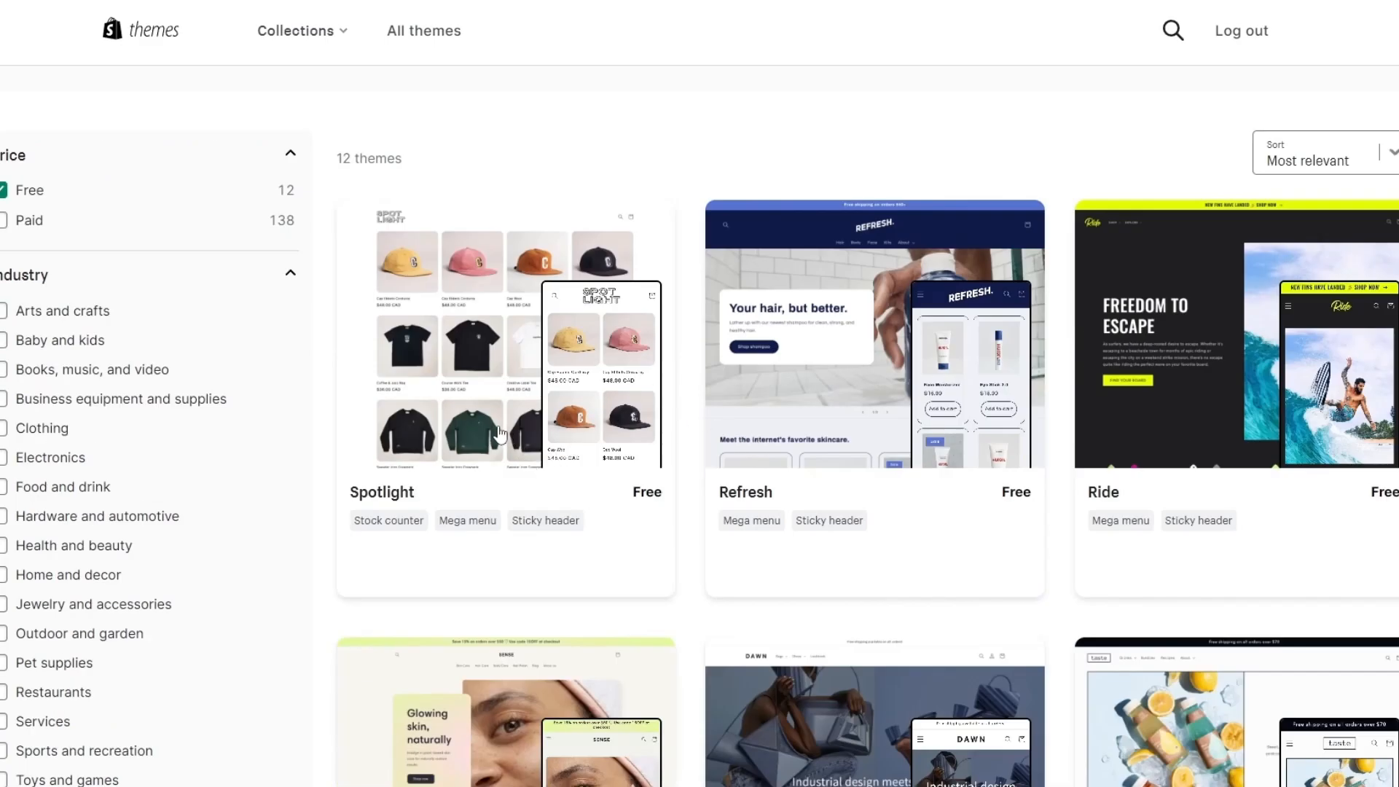
scroll(1268, 435, down, 4)
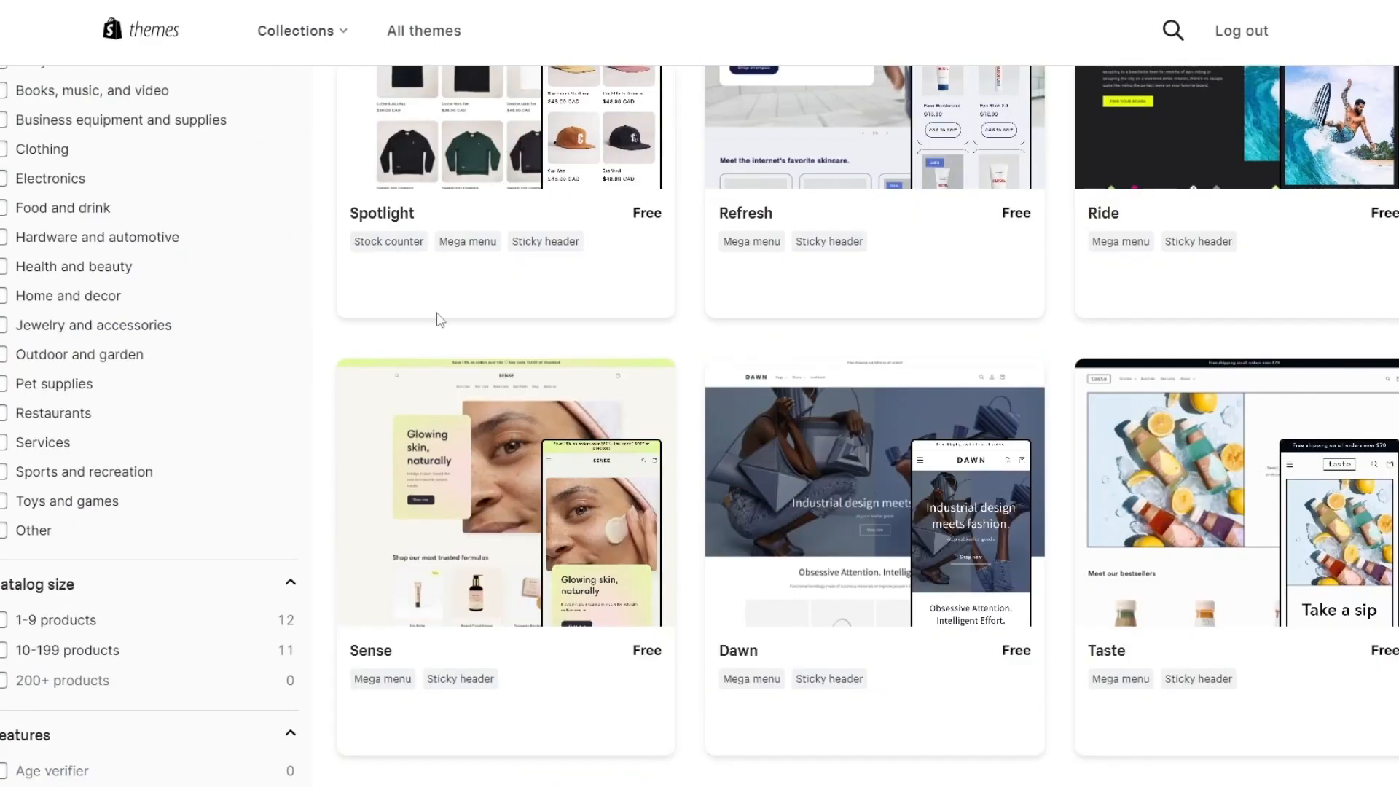
scroll(435, 315, down, 15)
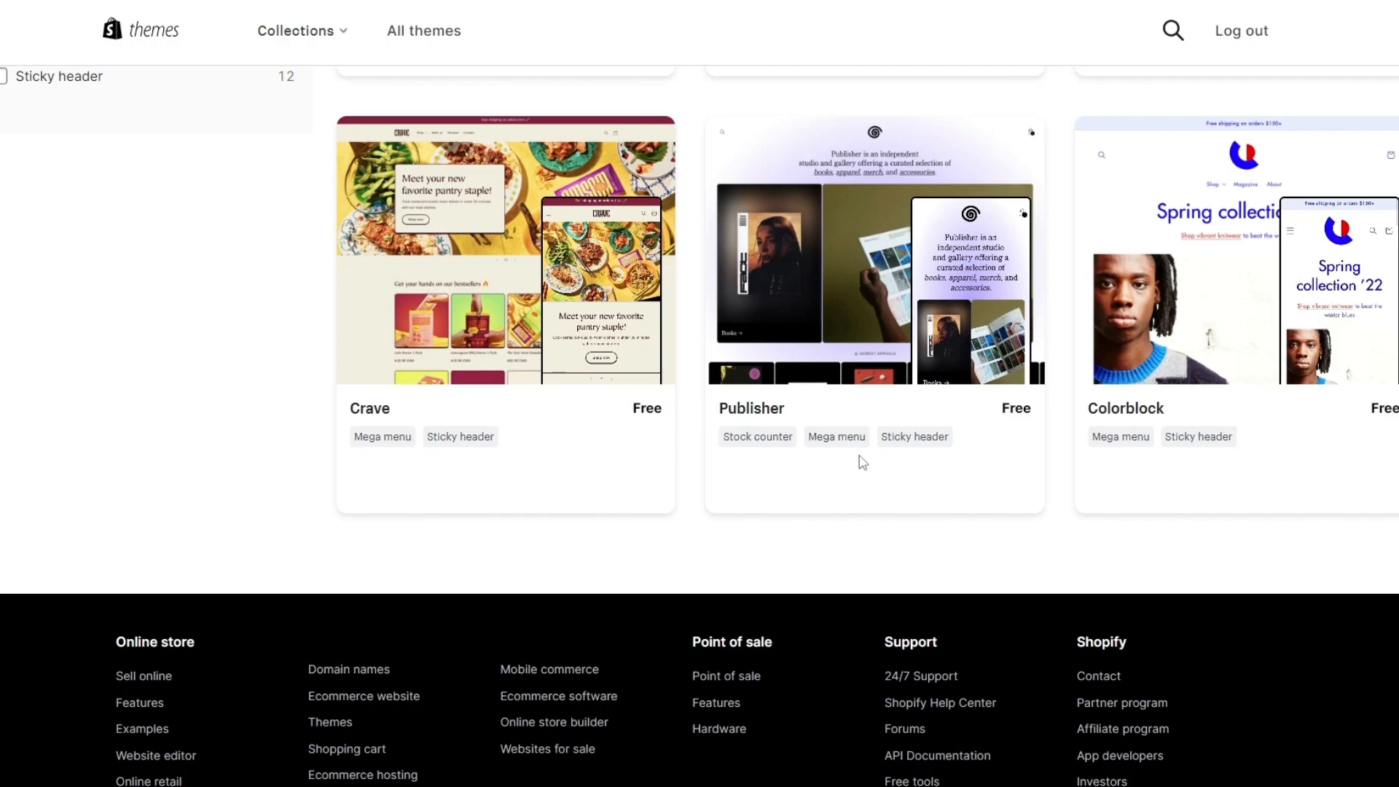
scroll(840, 469, up, 20)
scroll(1072, 475, down, 5)
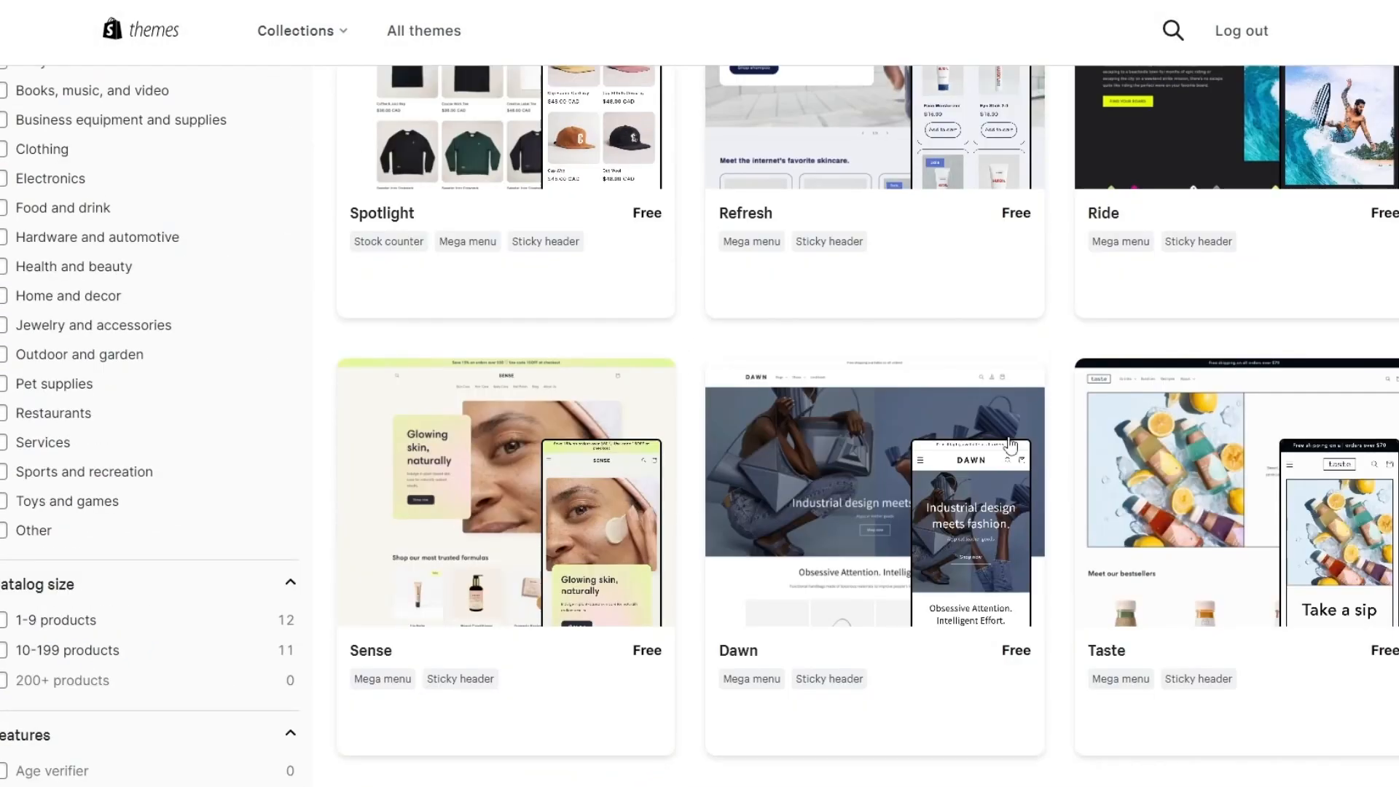
scroll(780, 486, up, 5)
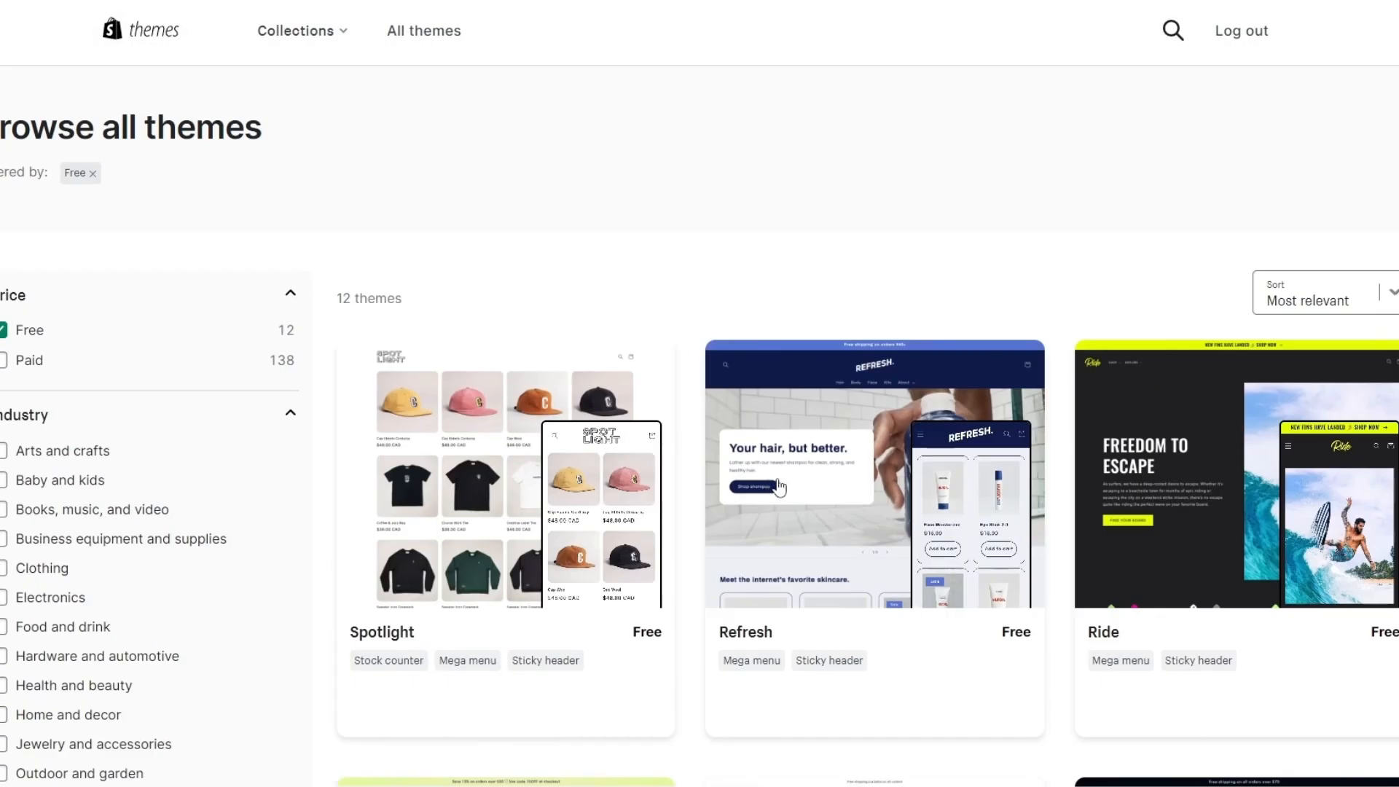
Add the free Spotlight theme to the store's theme library and look over the Themes page
click(523, 513)
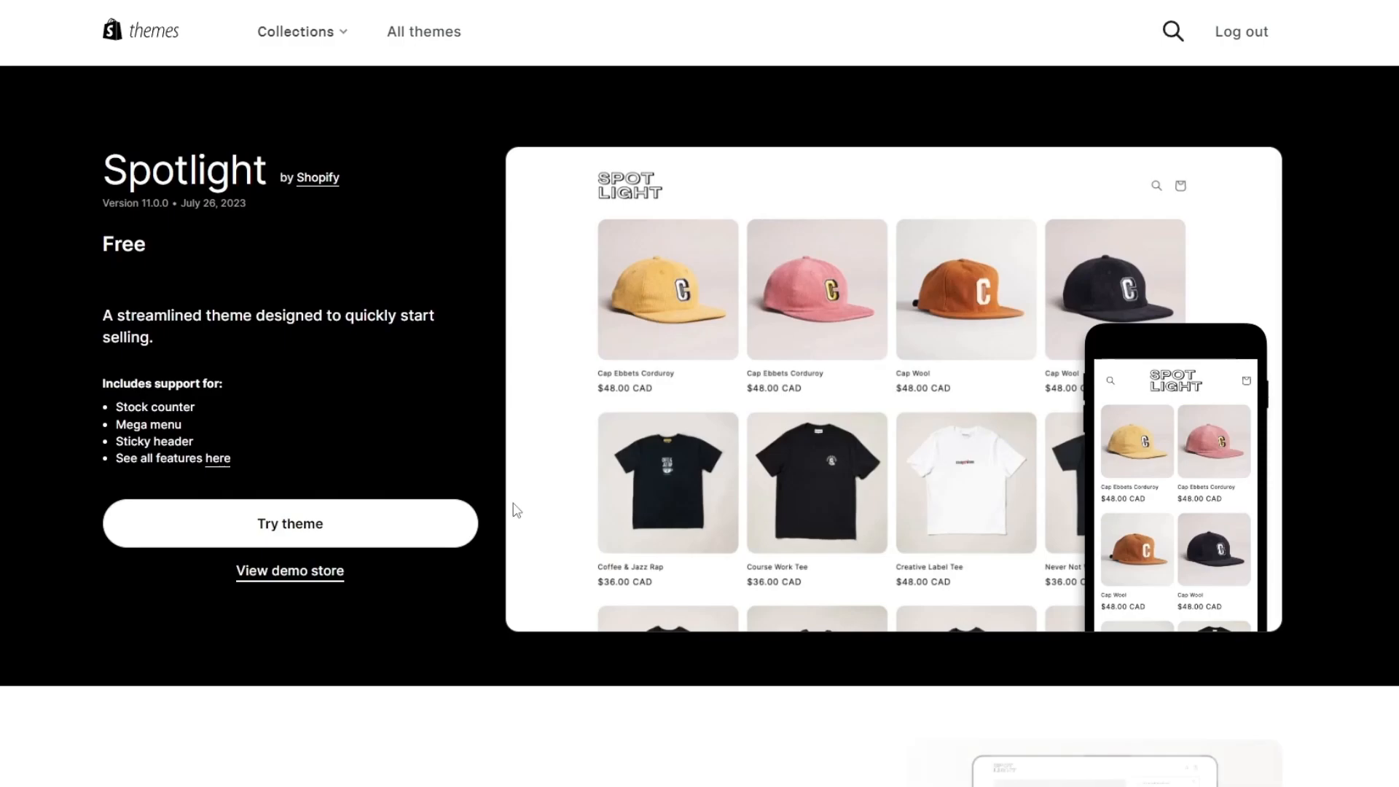
click(363, 526)
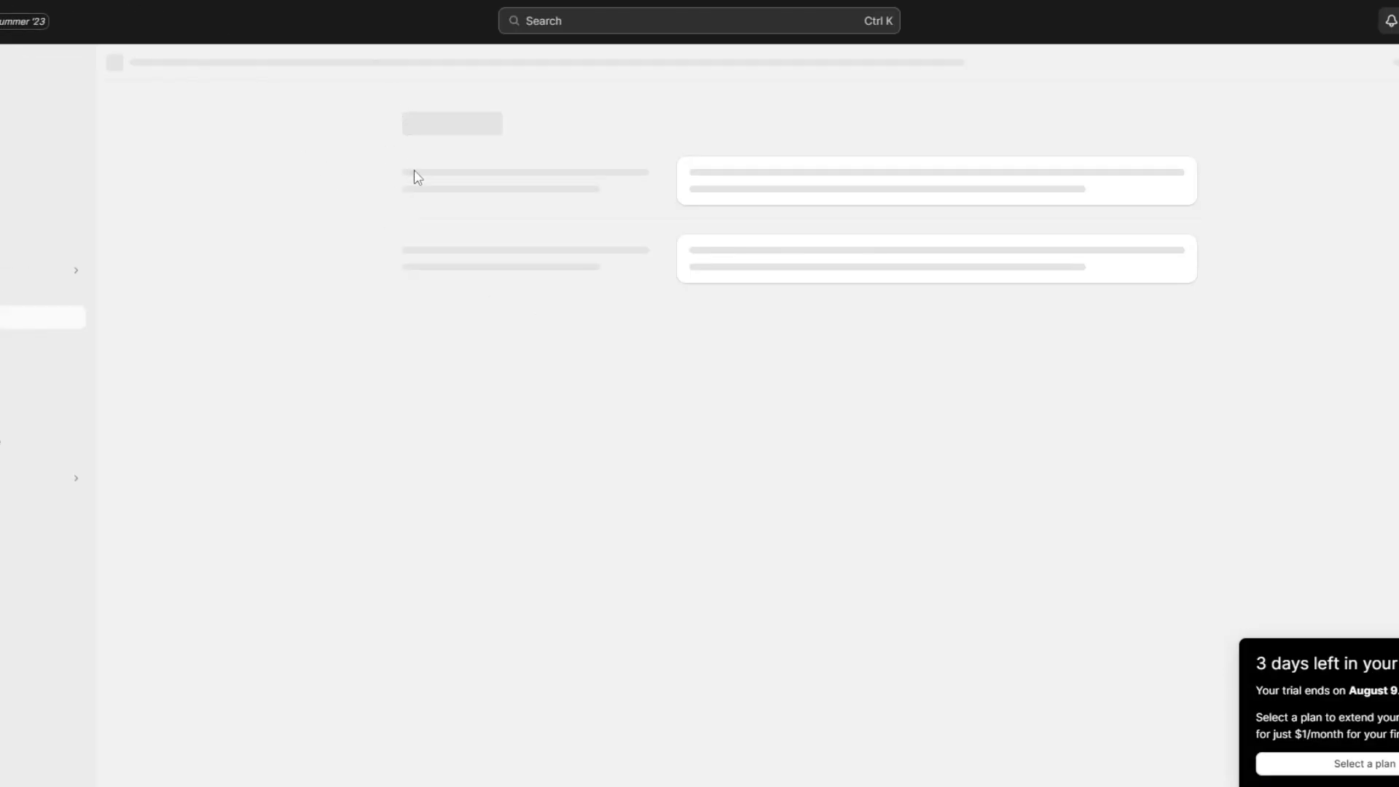
scroll(745, 390, down, 4)
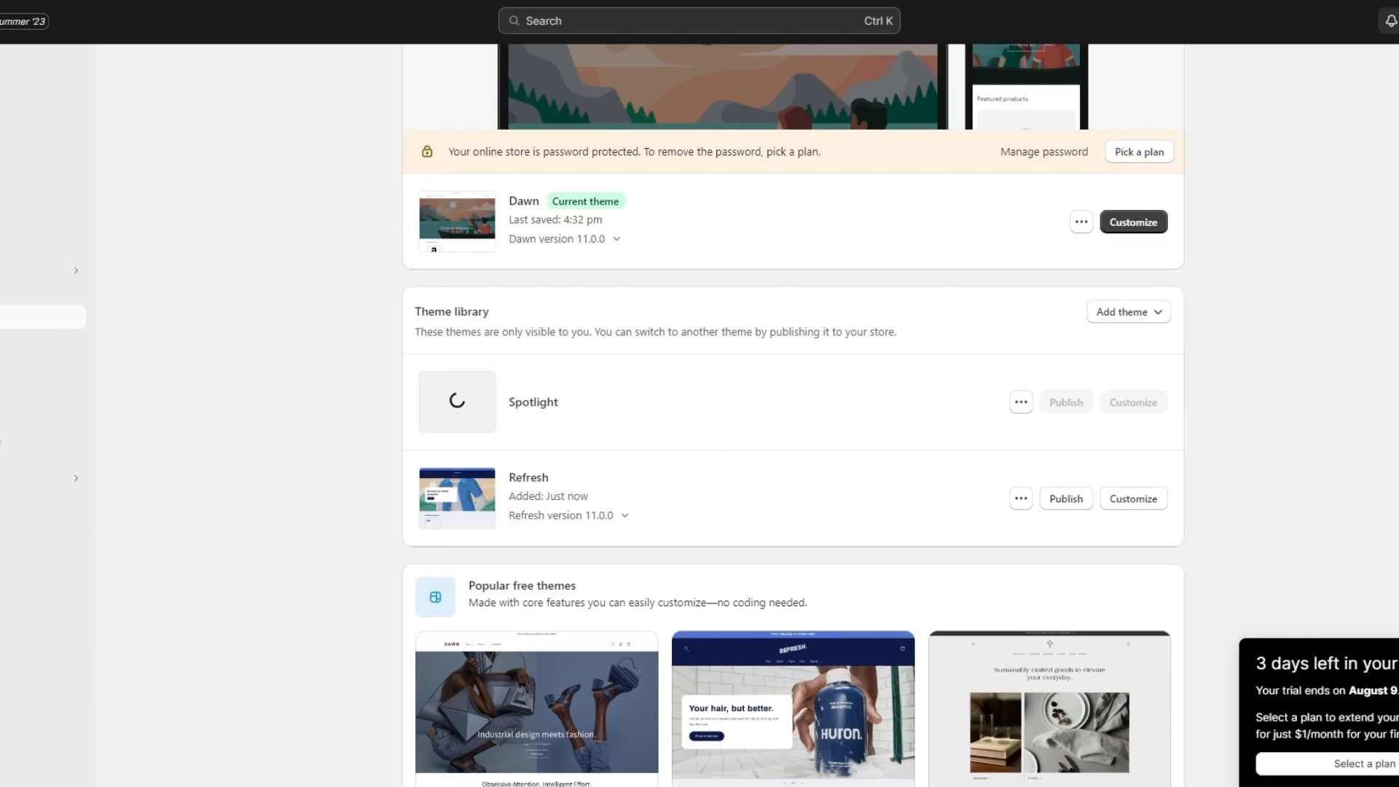
scroll(793, 415, down, 10)
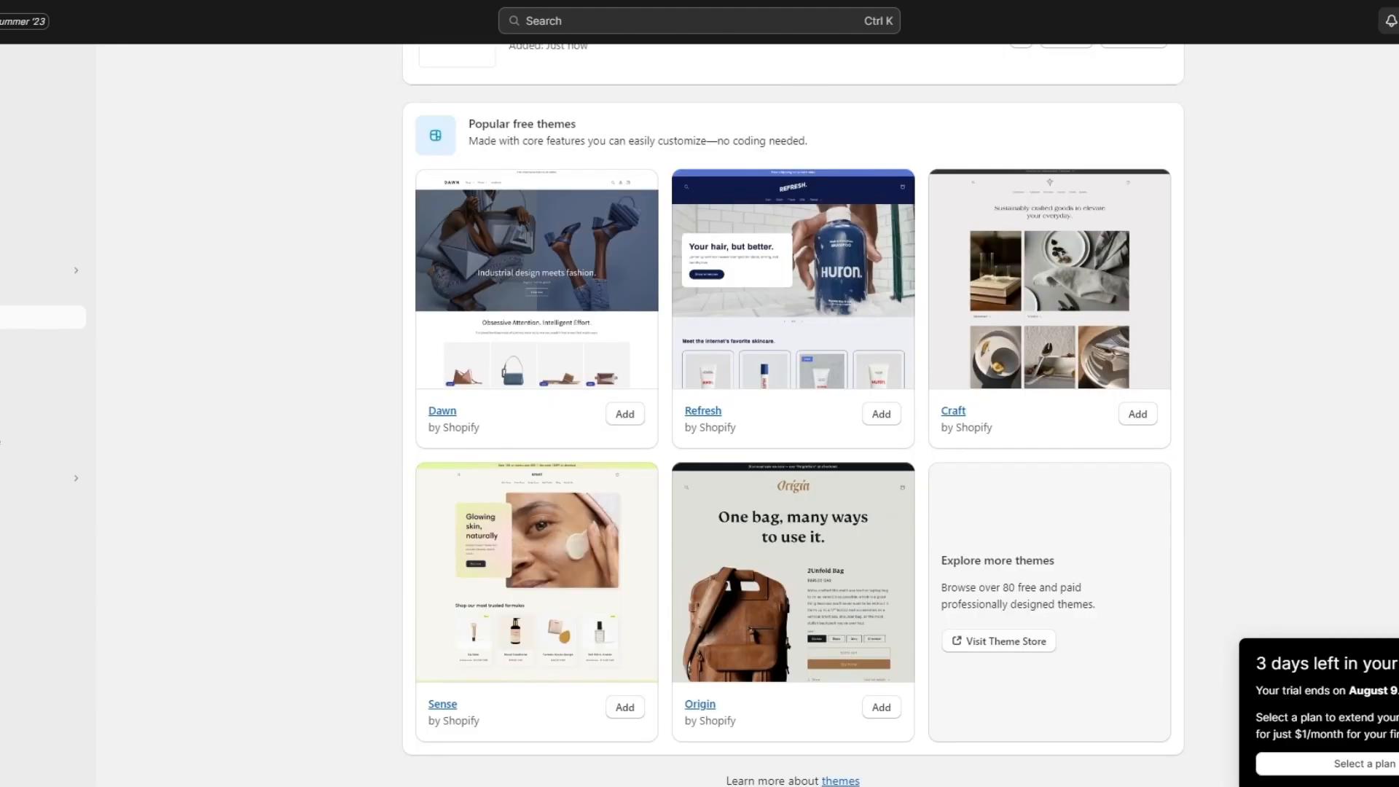
scroll(301, 231, up, 6)
scroll(648, 347, down, 2)
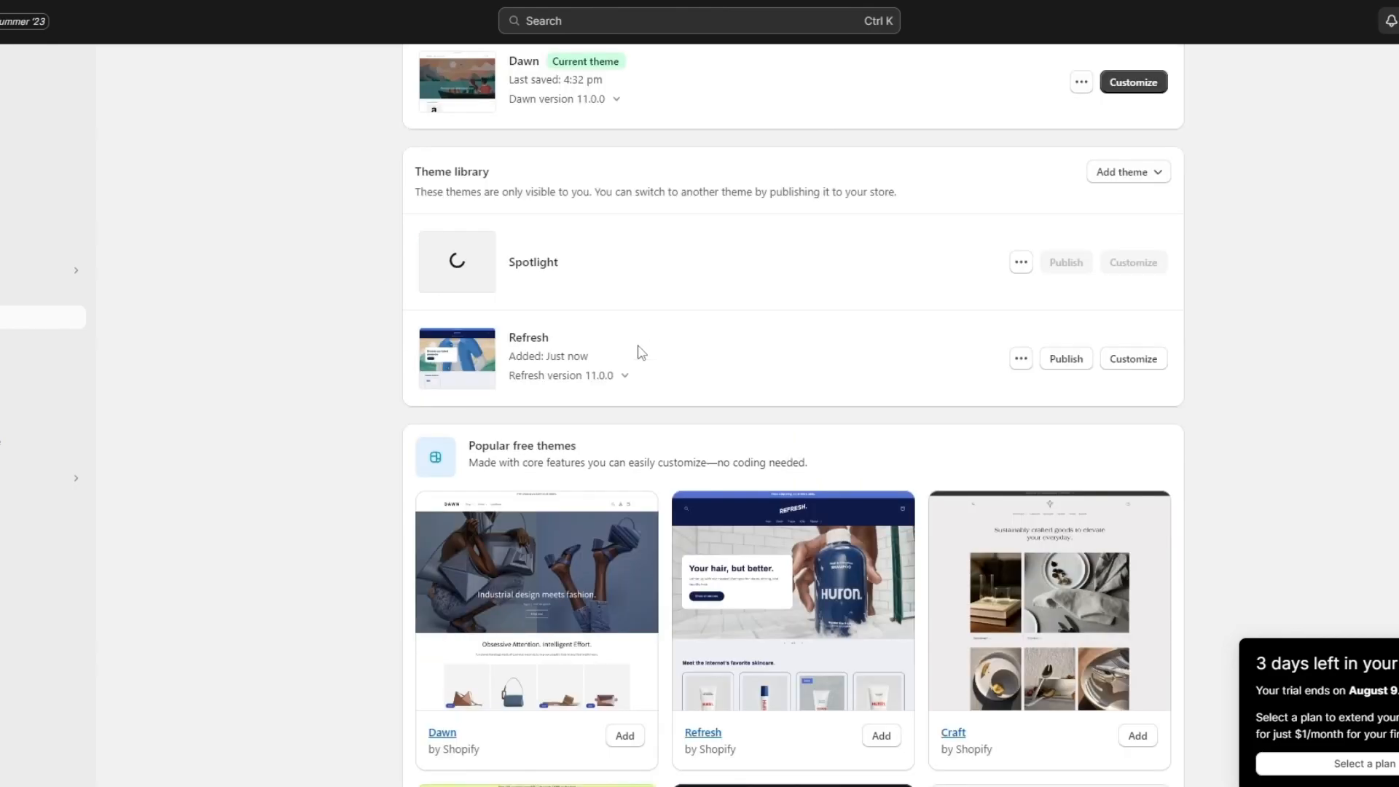
scroll(524, 332, up, 4)
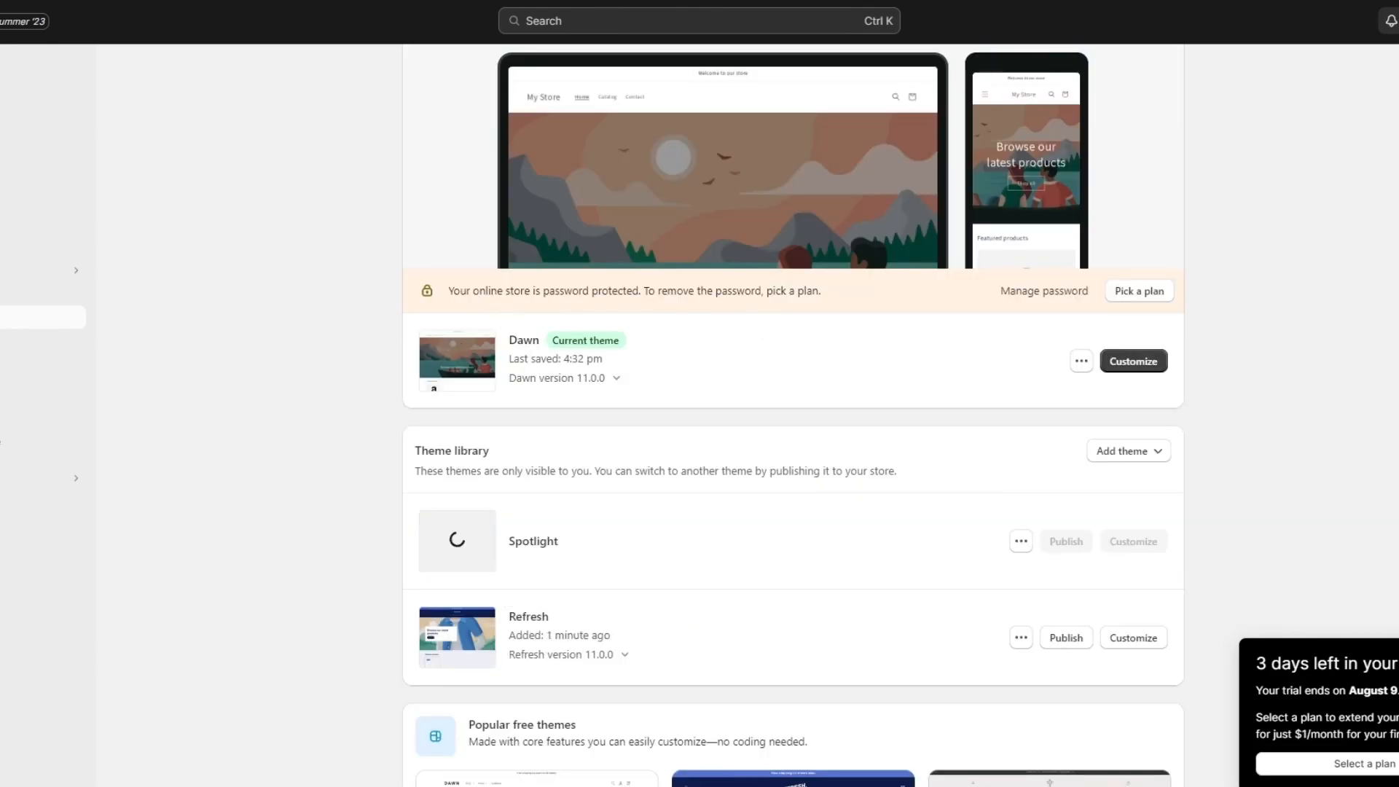
scroll(248, 365, up, 2)
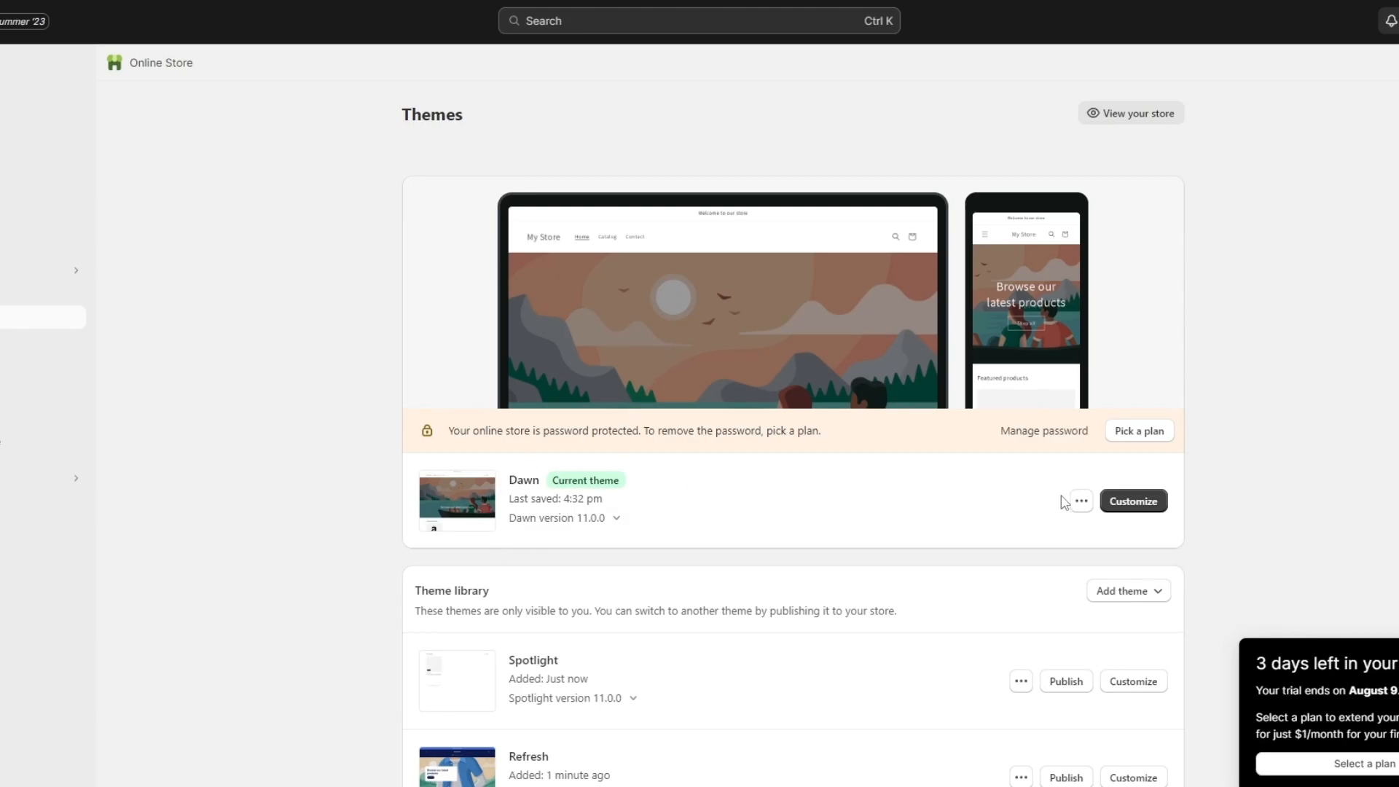
scroll(628, 603, down, 2)
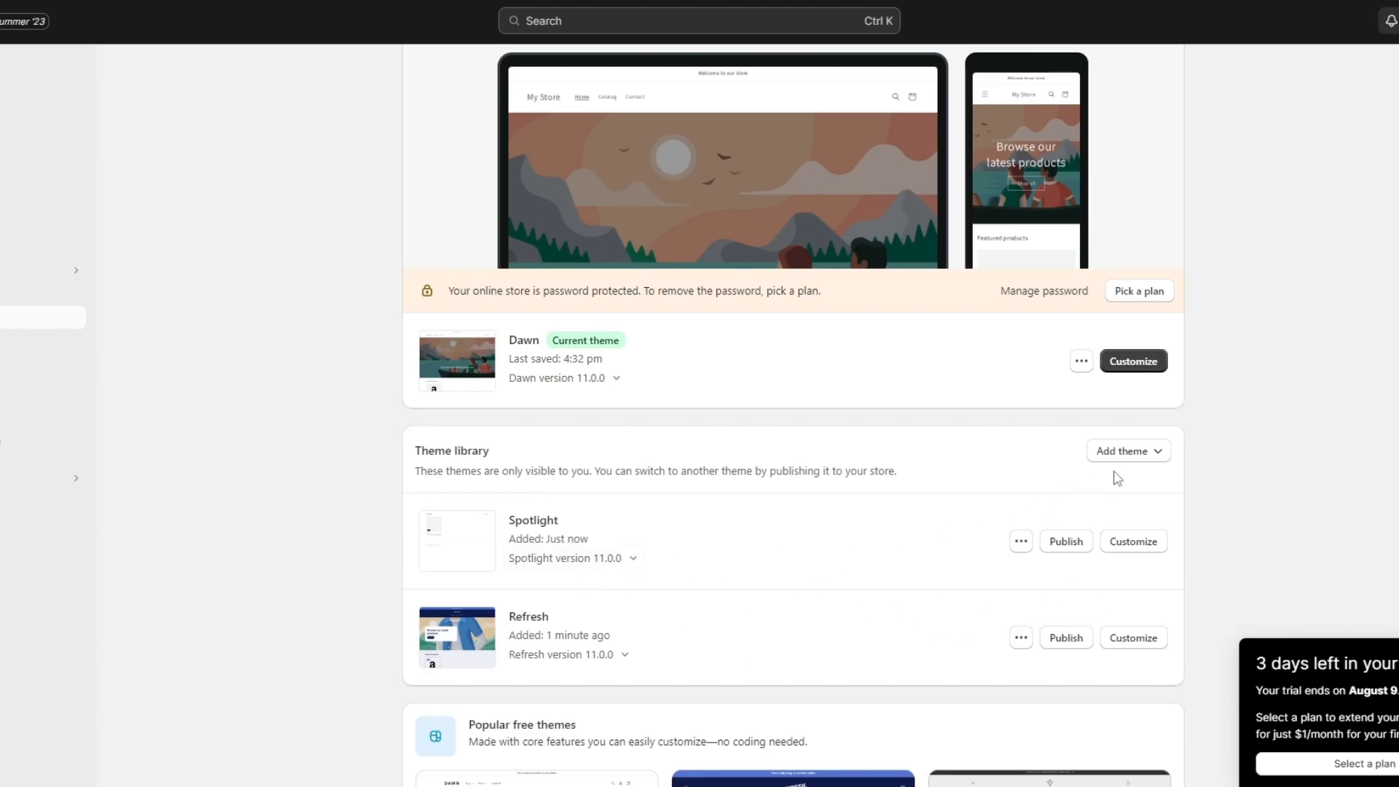
Start customizing the current Dawn theme and look through its theme settings categories
click(1137, 361)
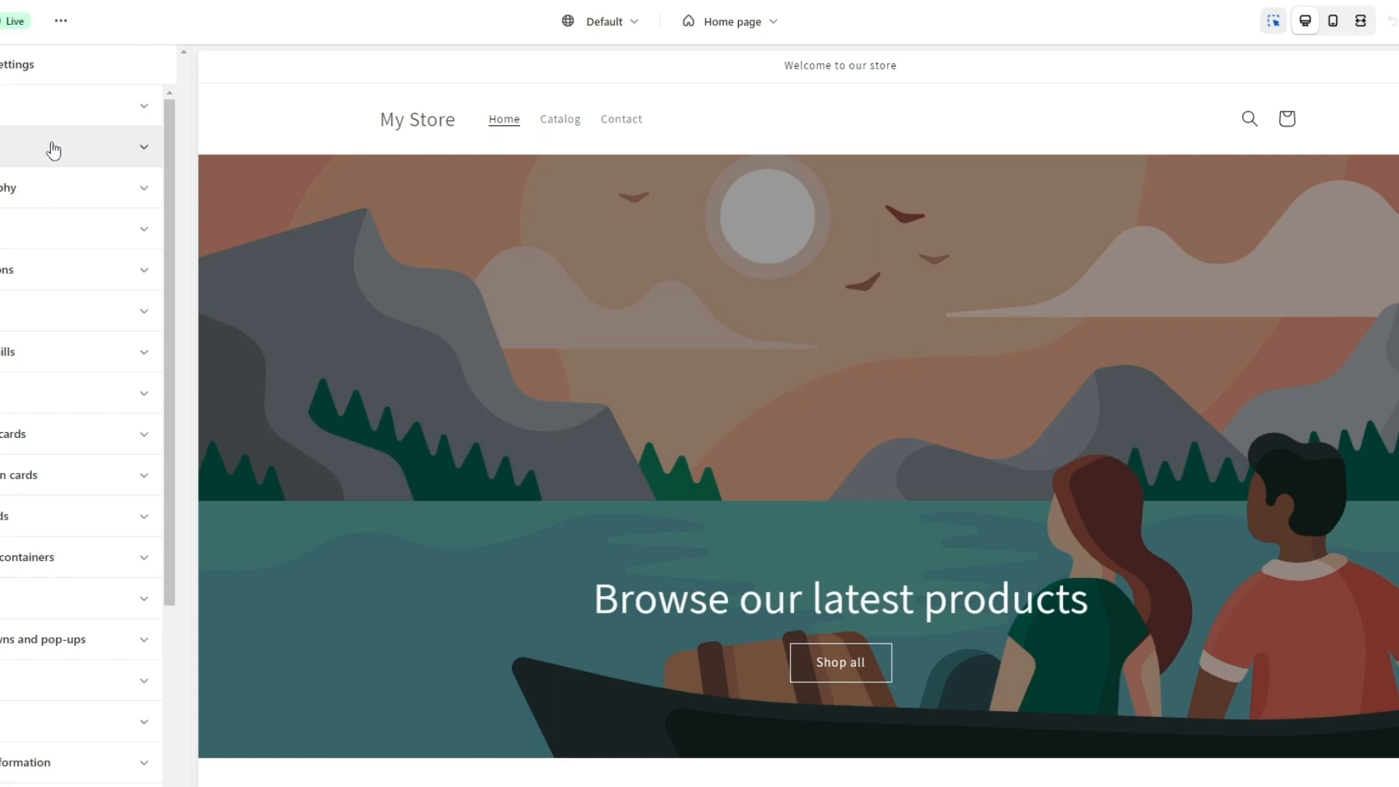
scroll(66, 197, down, 4)
scroll(52, 311, up, 4)
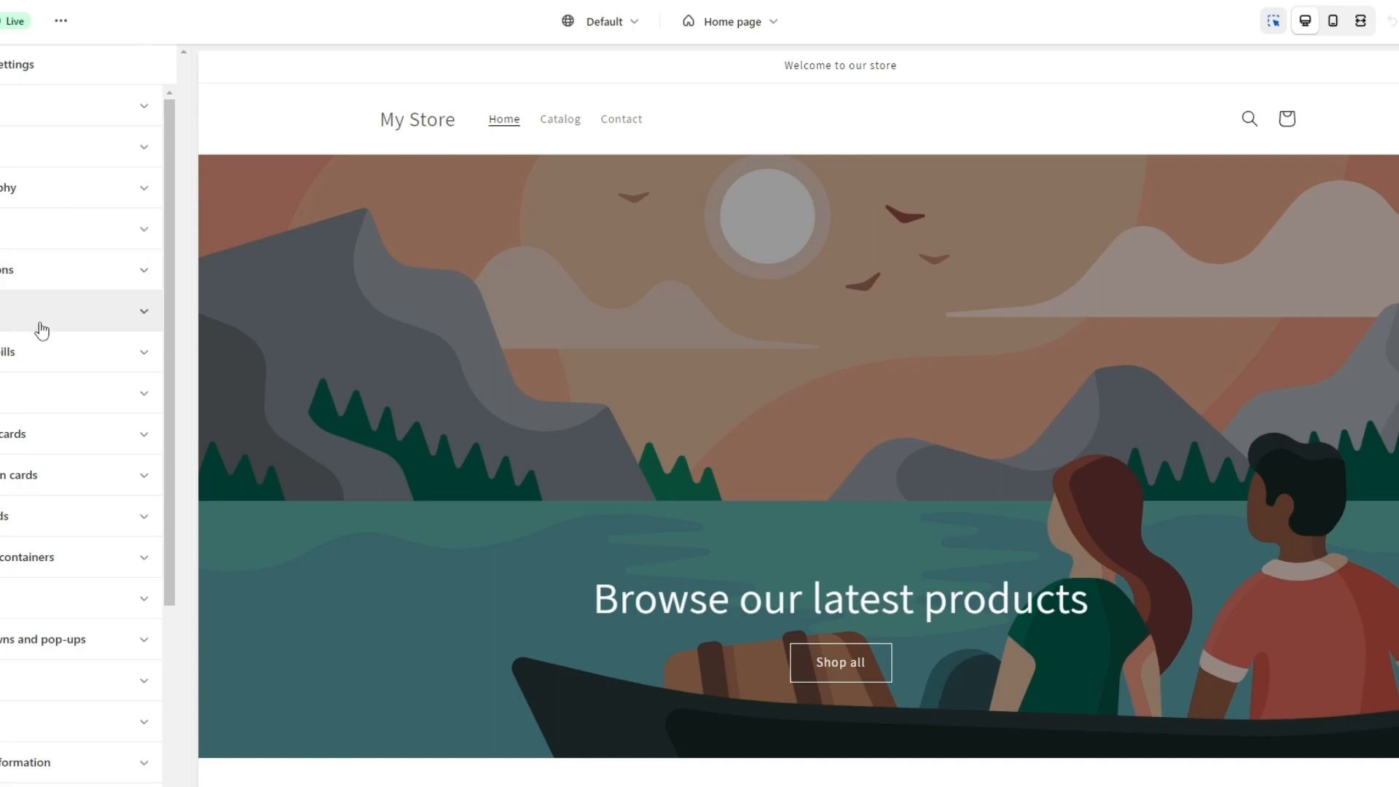
scroll(25, 366, down, 3)
scroll(87, 634, up, 3)
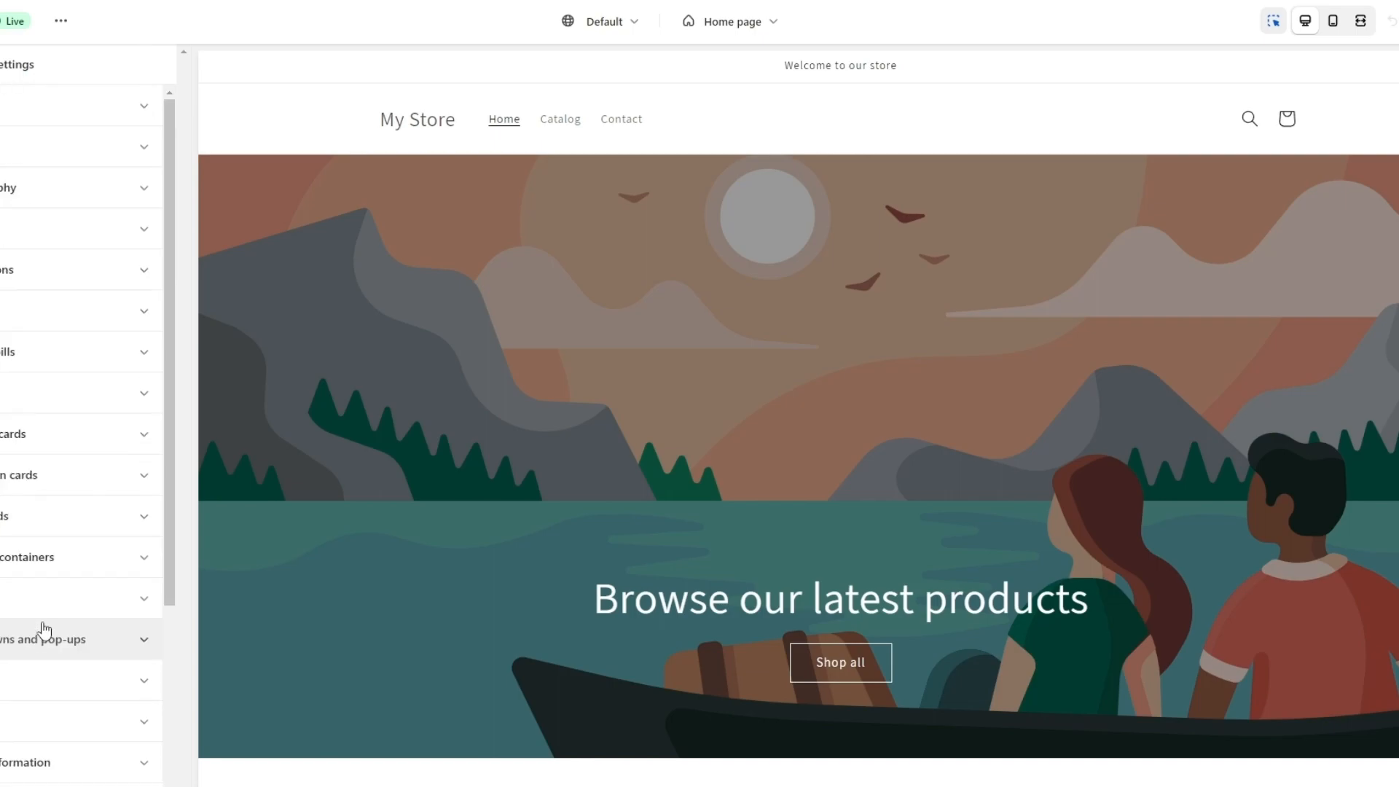
scroll(64, 255, down, 3)
scroll(58, 270, up, 3)
Set the background color of color Scheme 1 to #A5ADF2 in the theme settings
click(22, 162)
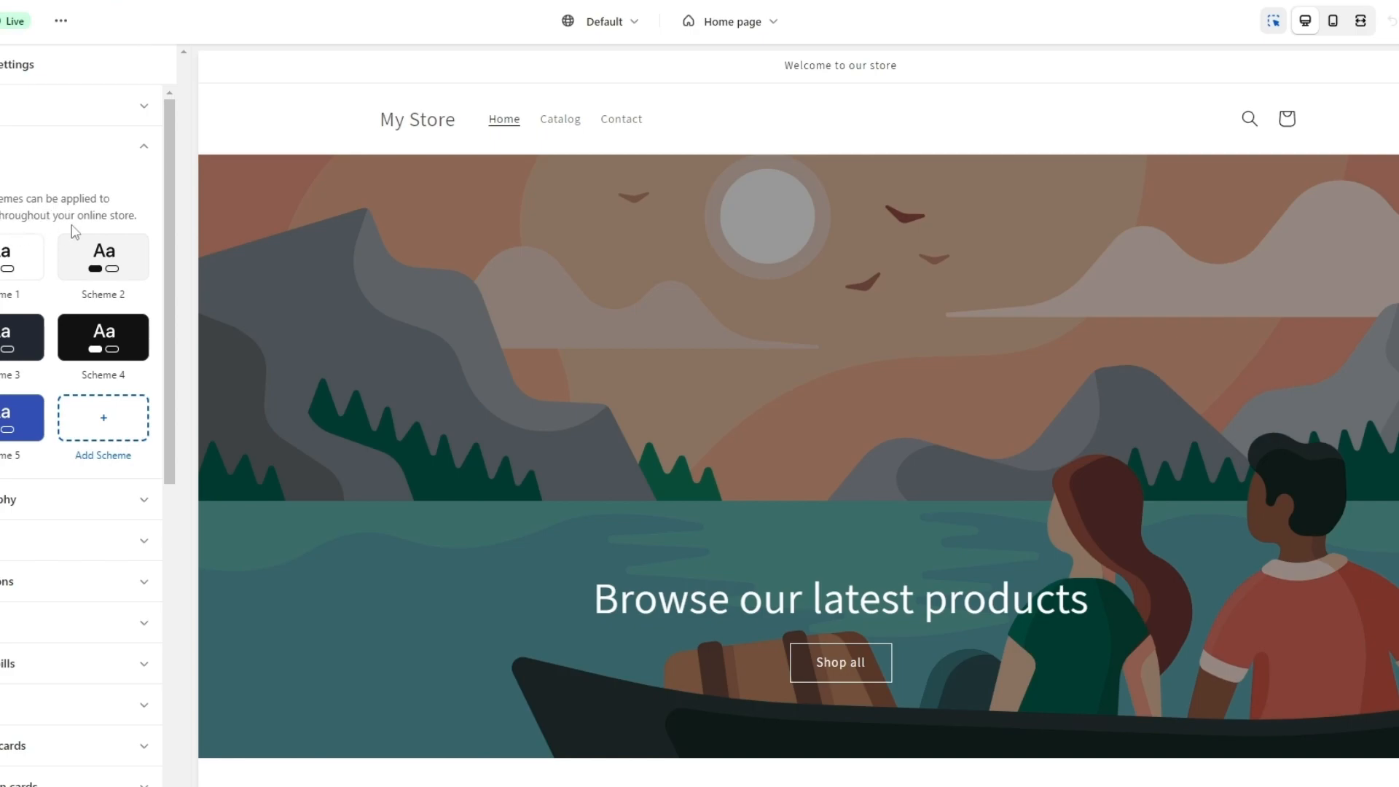
click(6, 264)
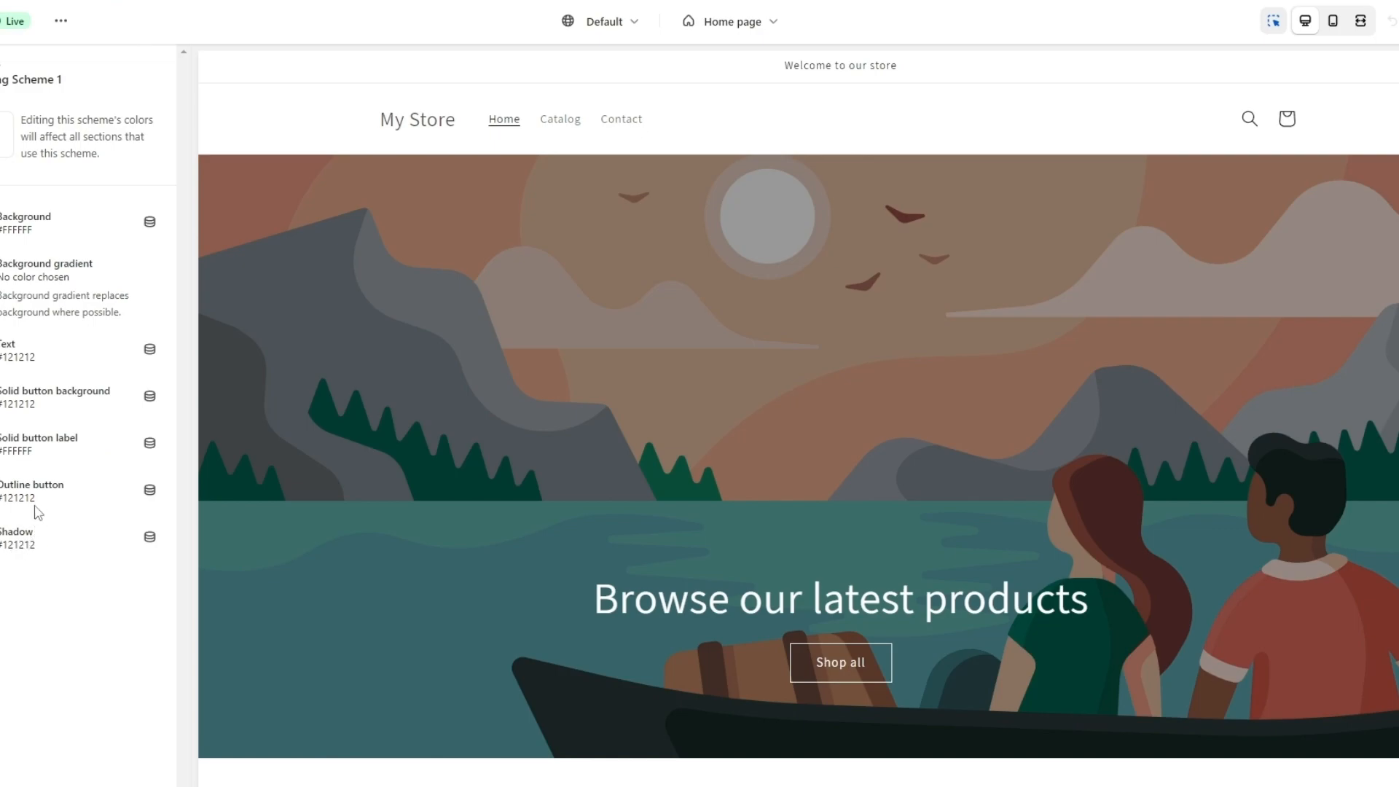
click(22, 223)
drag(36, 277, 7, 257)
click(113, 335)
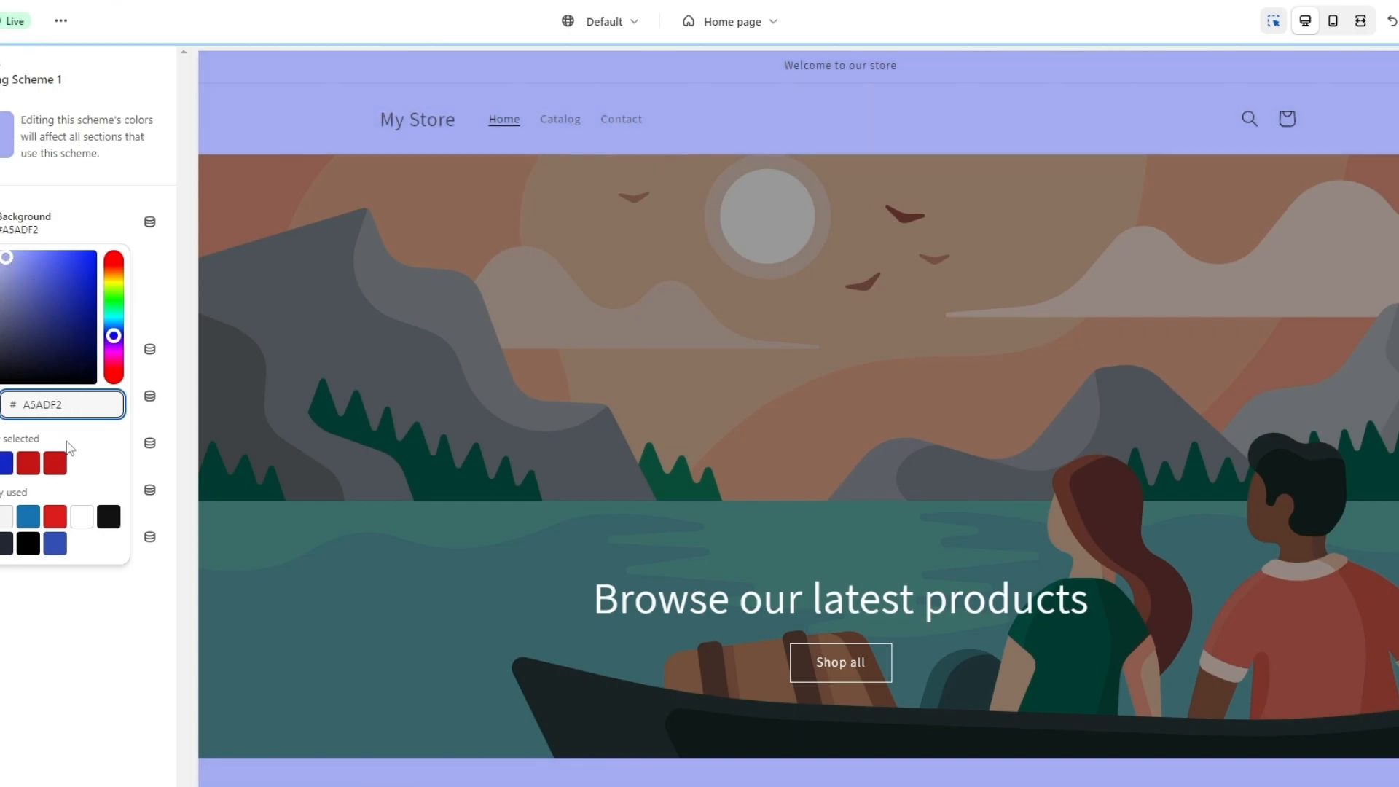
click(76, 628)
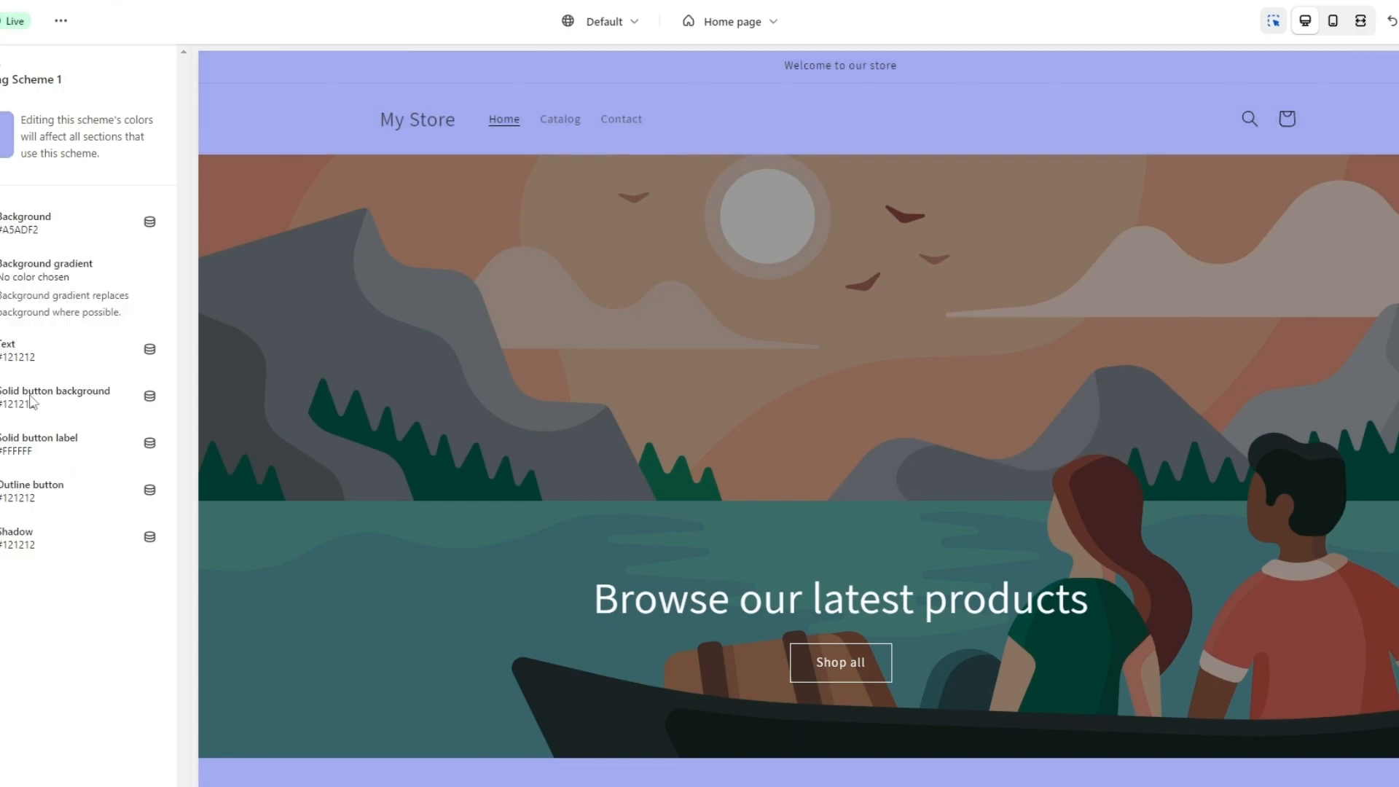
click(1, 71)
Check the featured products preview and Scheme 2's colors, and add a new color scheme
scroll(387, 261, down, 8)
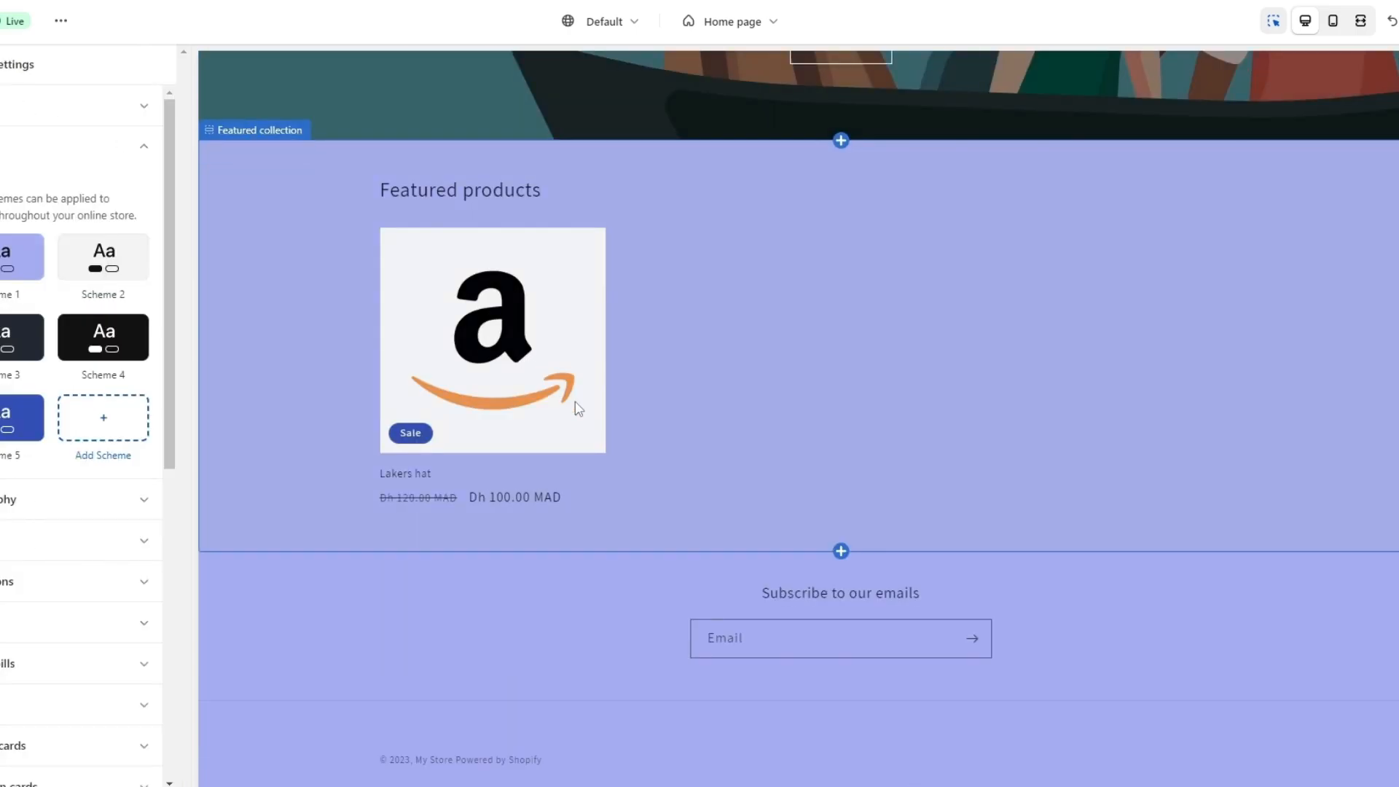
click(89, 266)
click(2, 71)
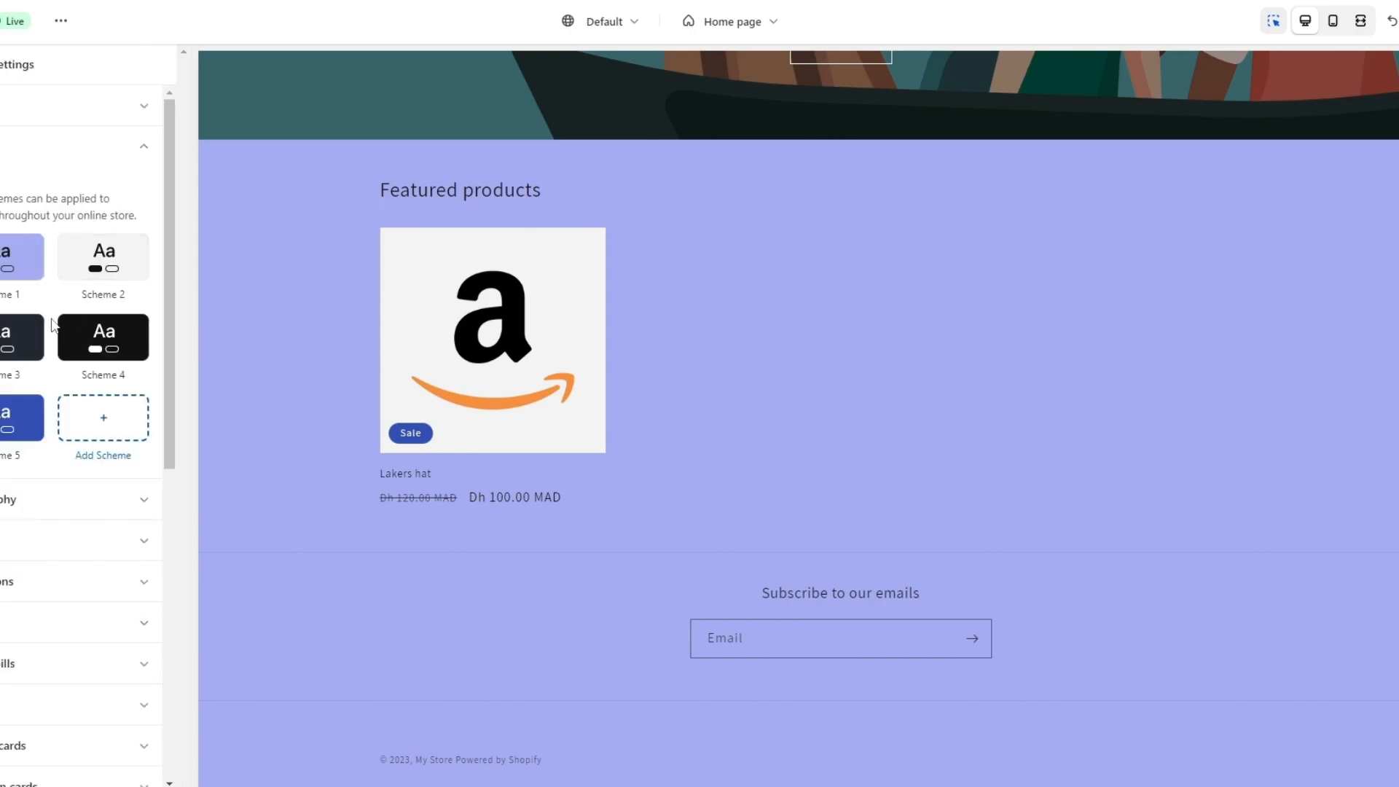
click(95, 442)
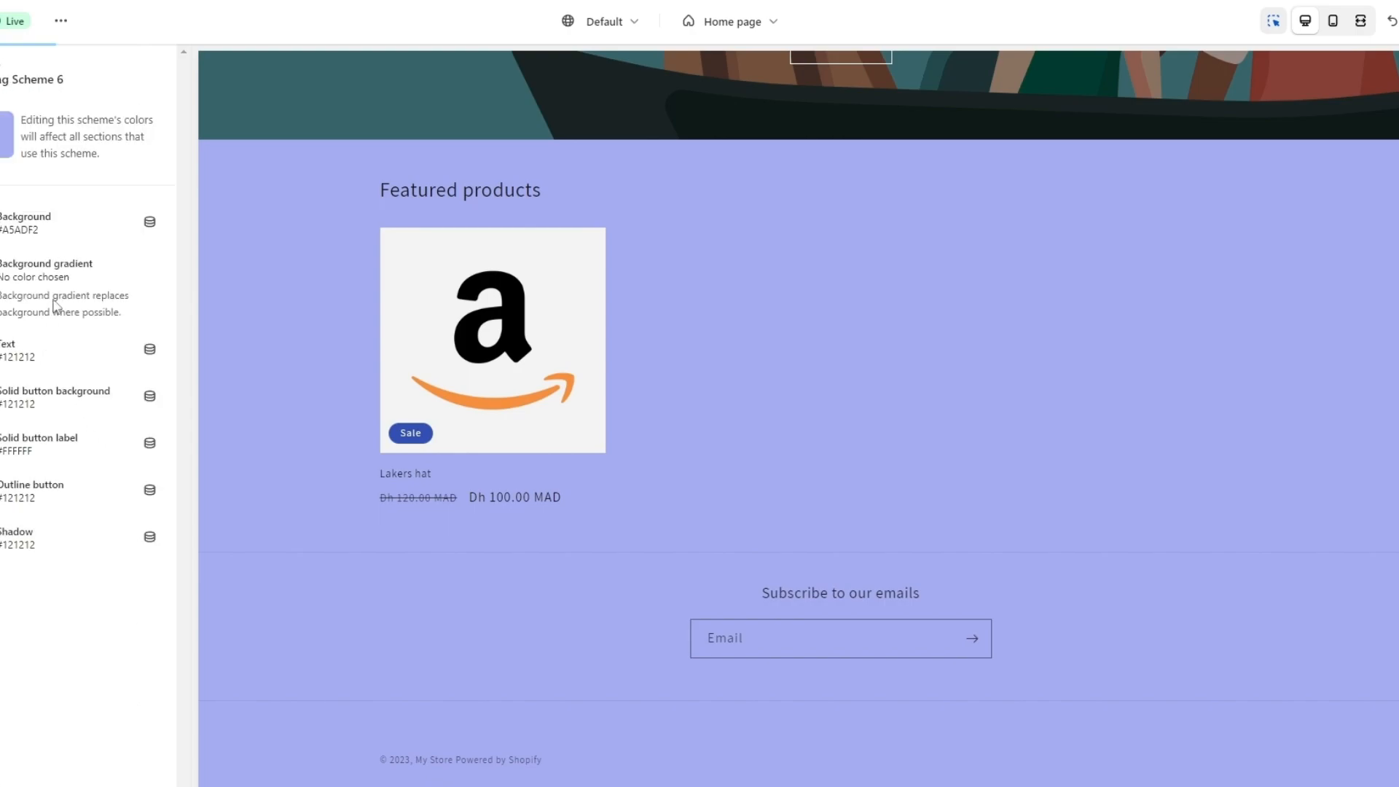
click(1, 64)
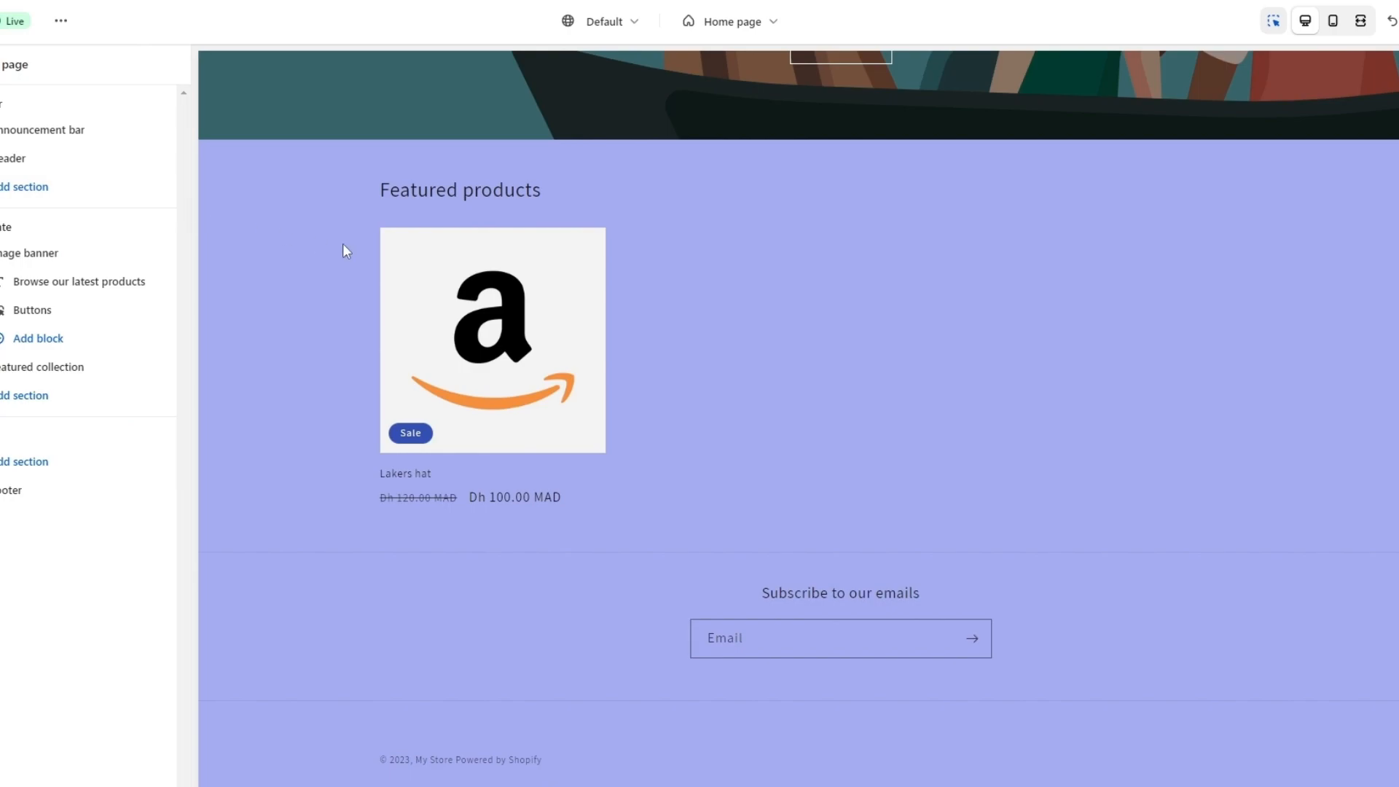
Examine the settings of the home page's image banner and header sections
scroll(592, 287, up, 8)
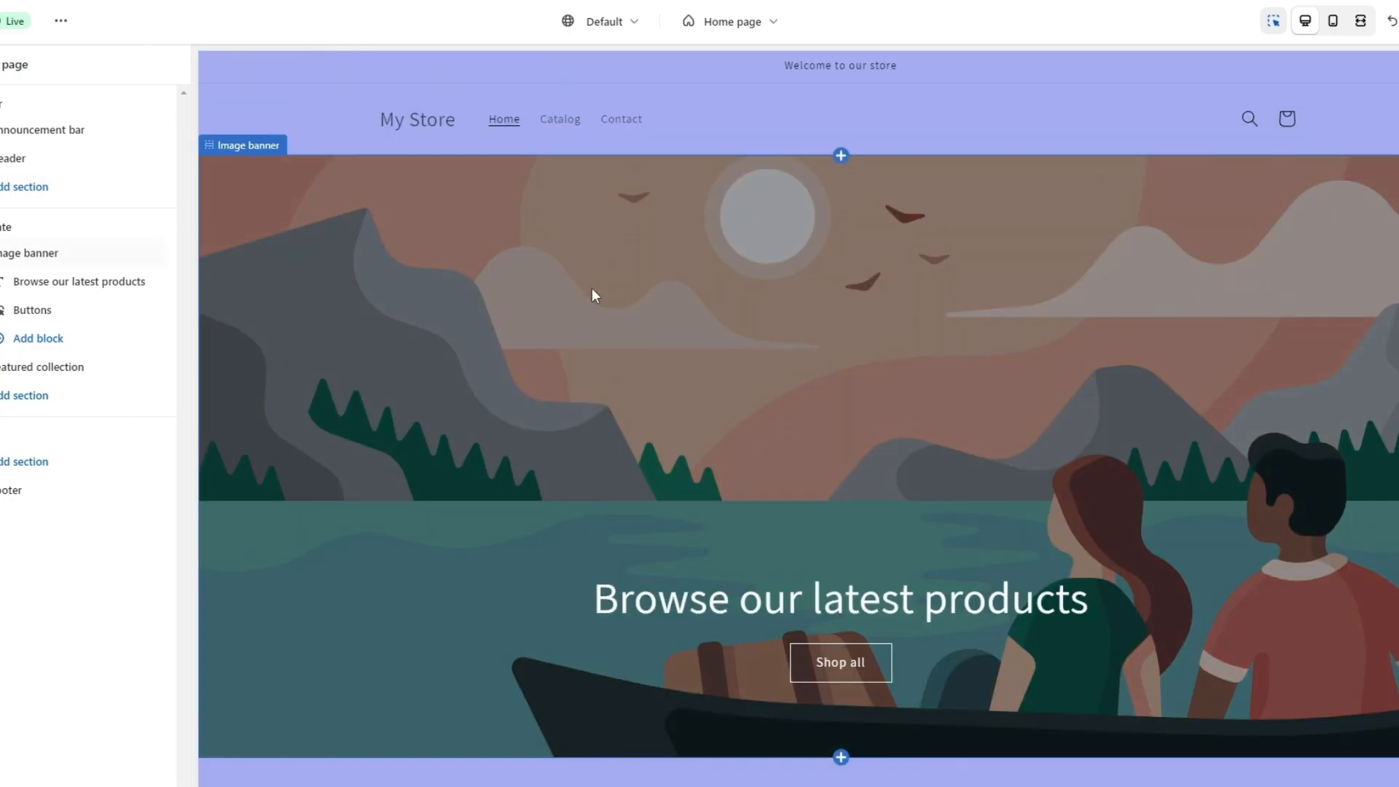
click(842, 260)
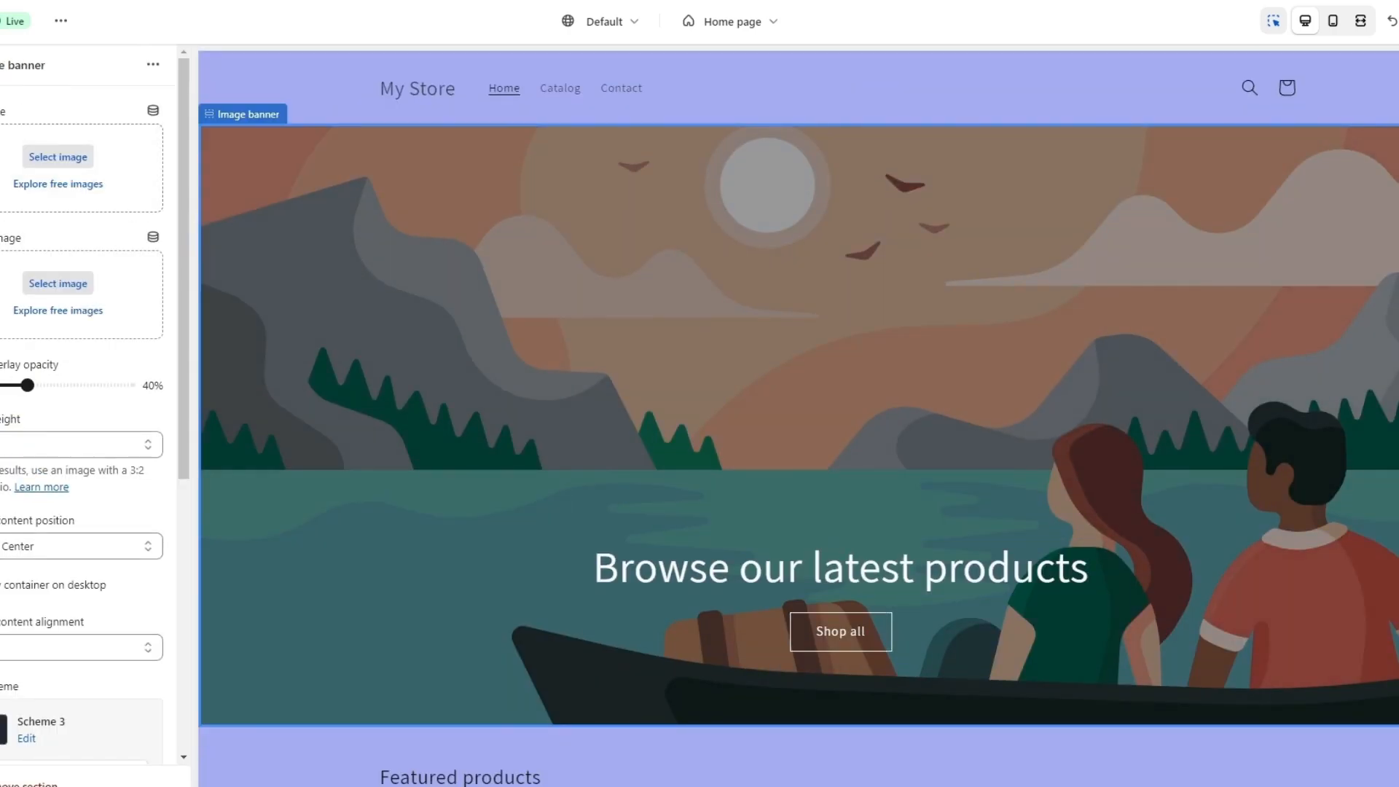
click(2, 97)
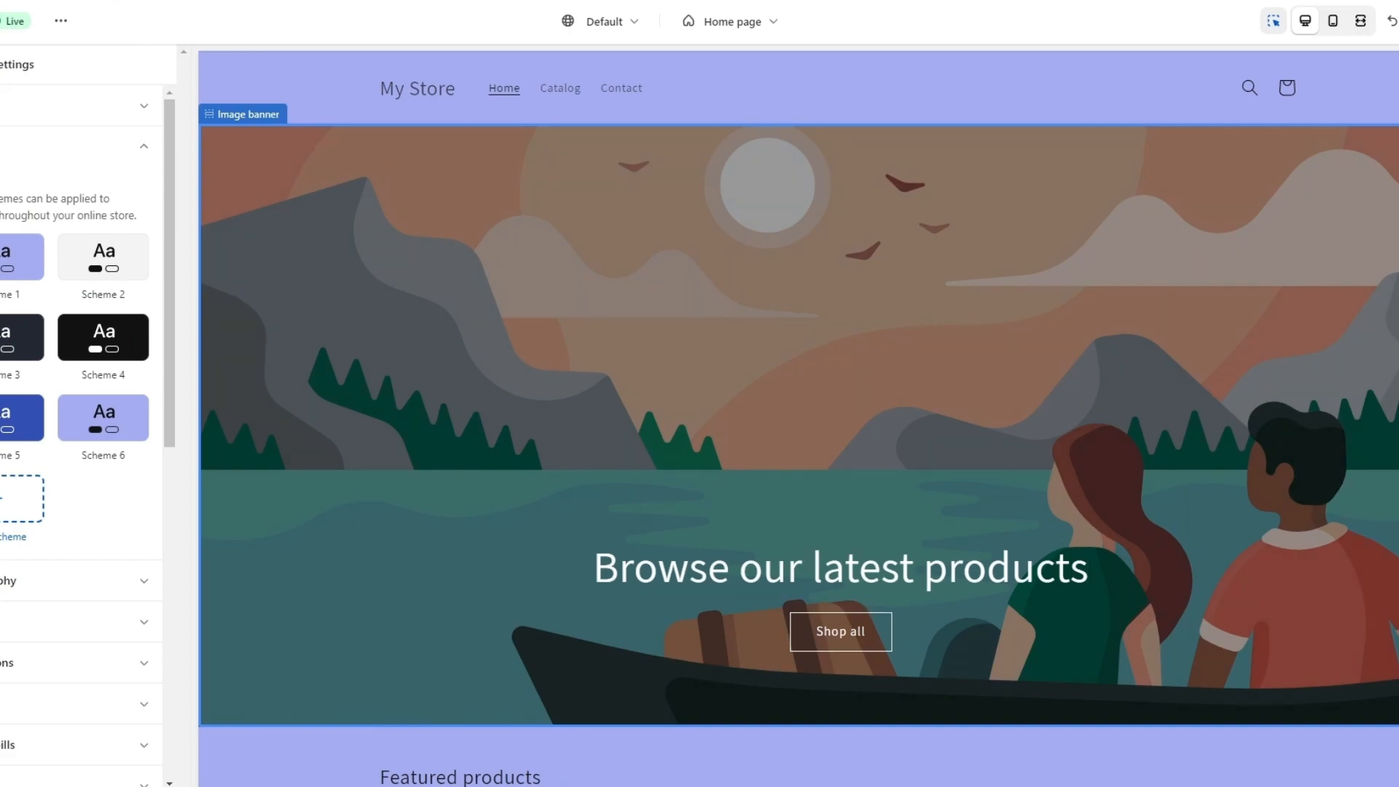
click(1, 64)
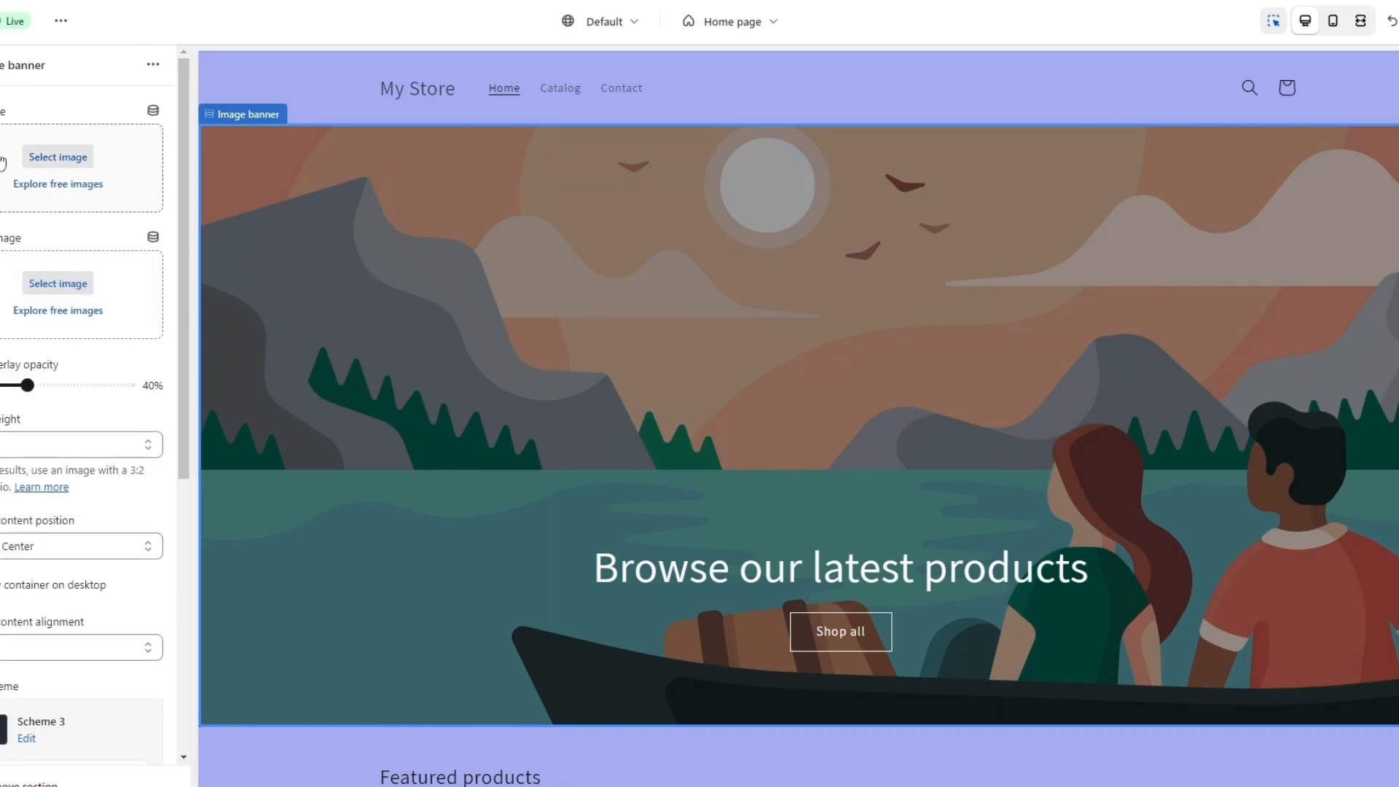
click(337, 108)
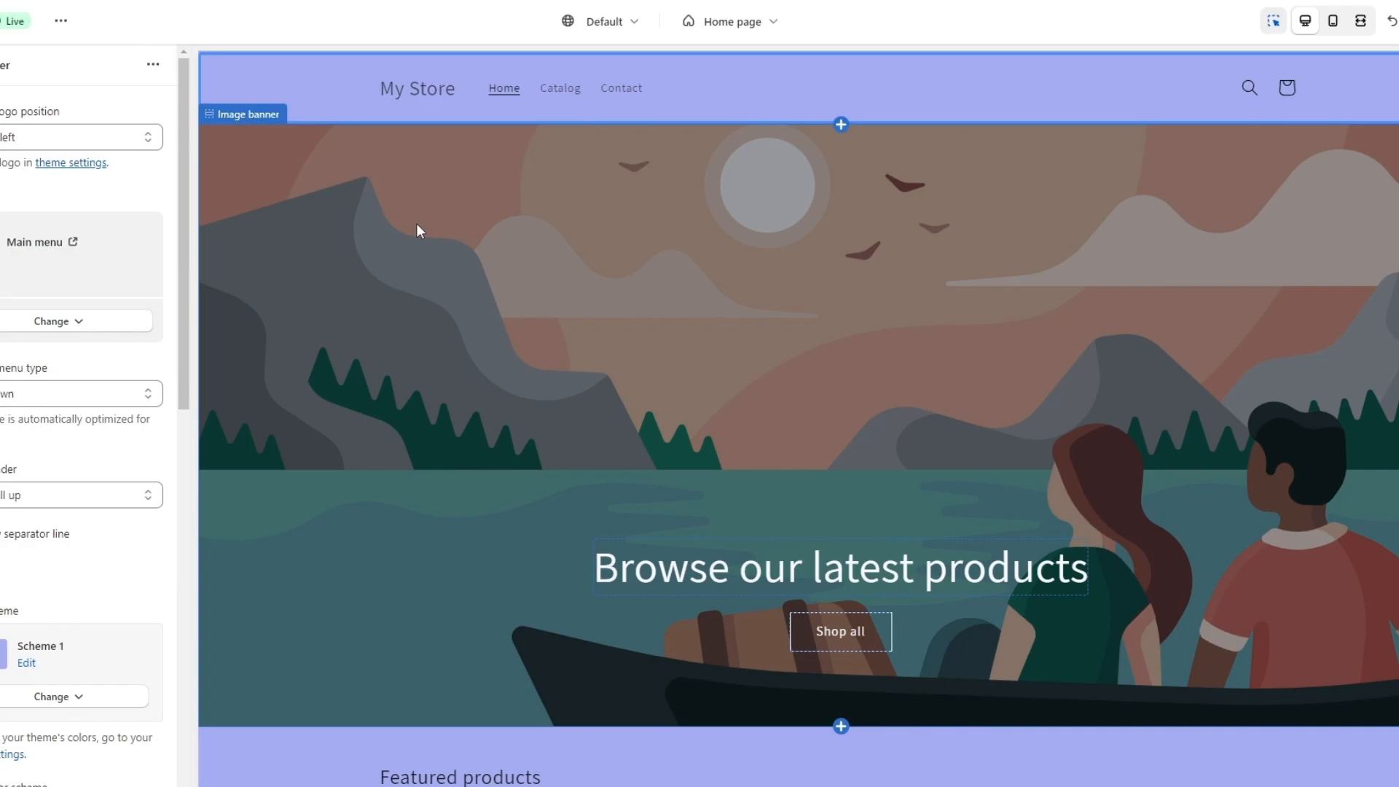
click(386, 249)
scroll(590, 417, down, 5)
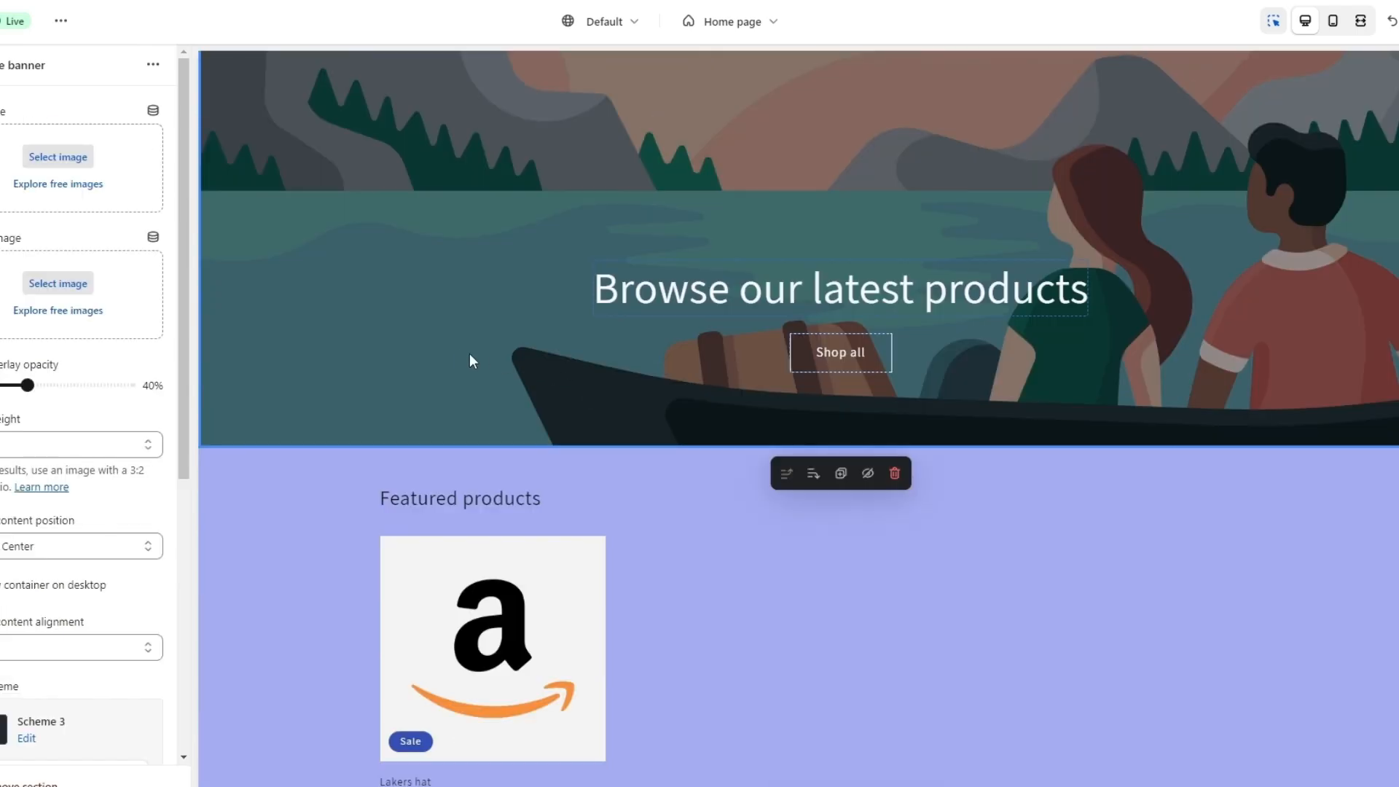
scroll(520, 405, up, 5)
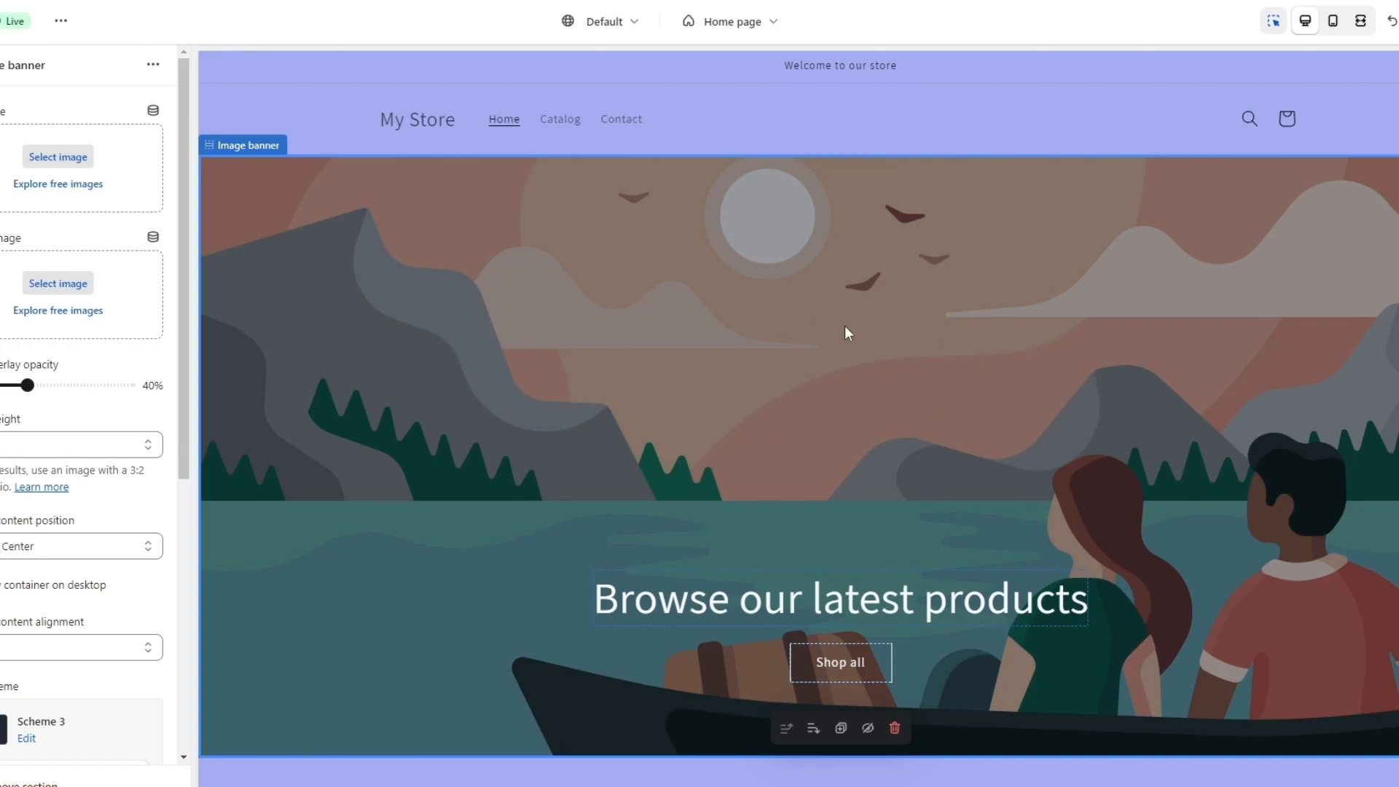
Set the amazon PNG from the store library as the image banner's first image and check the result
click(73, 164)
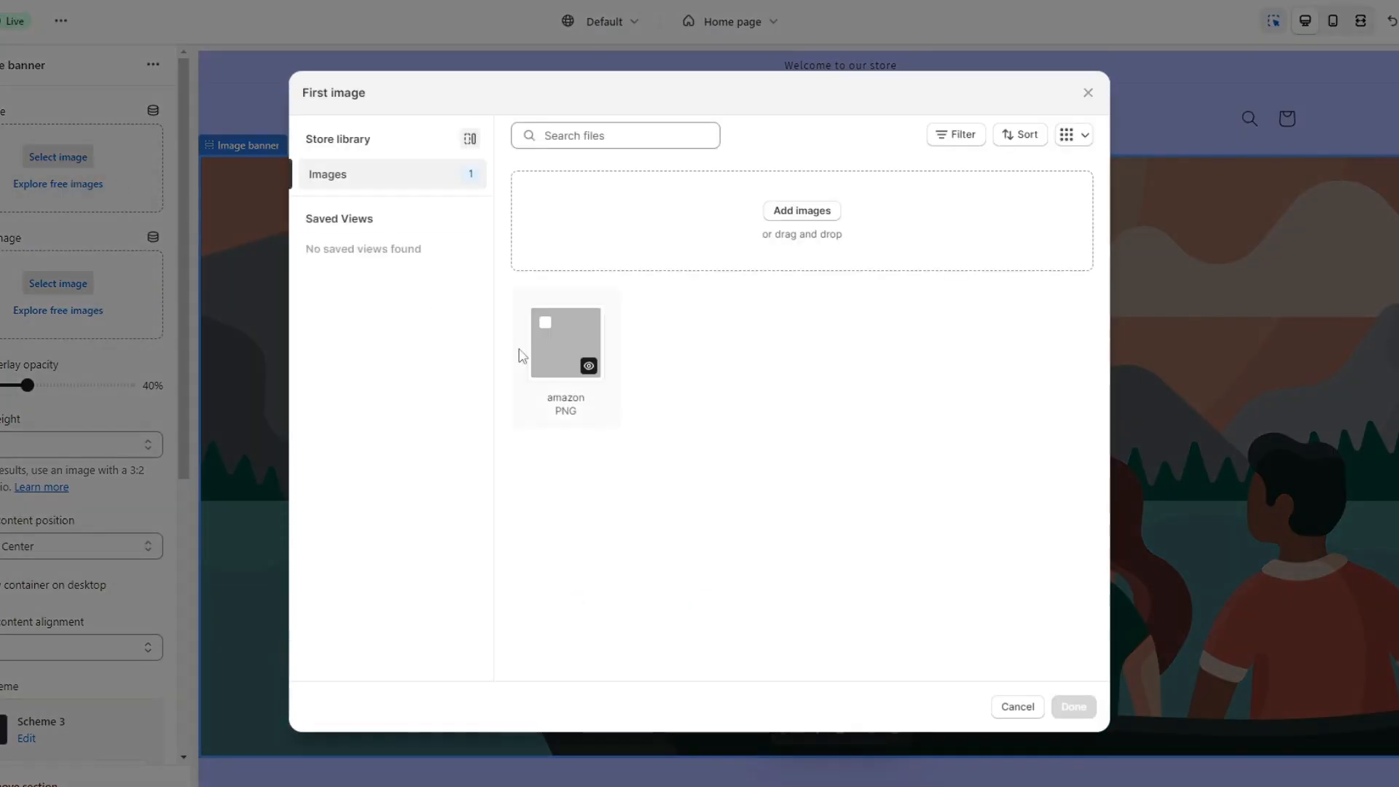
double_click(560, 349)
click(529, 350)
click(1073, 706)
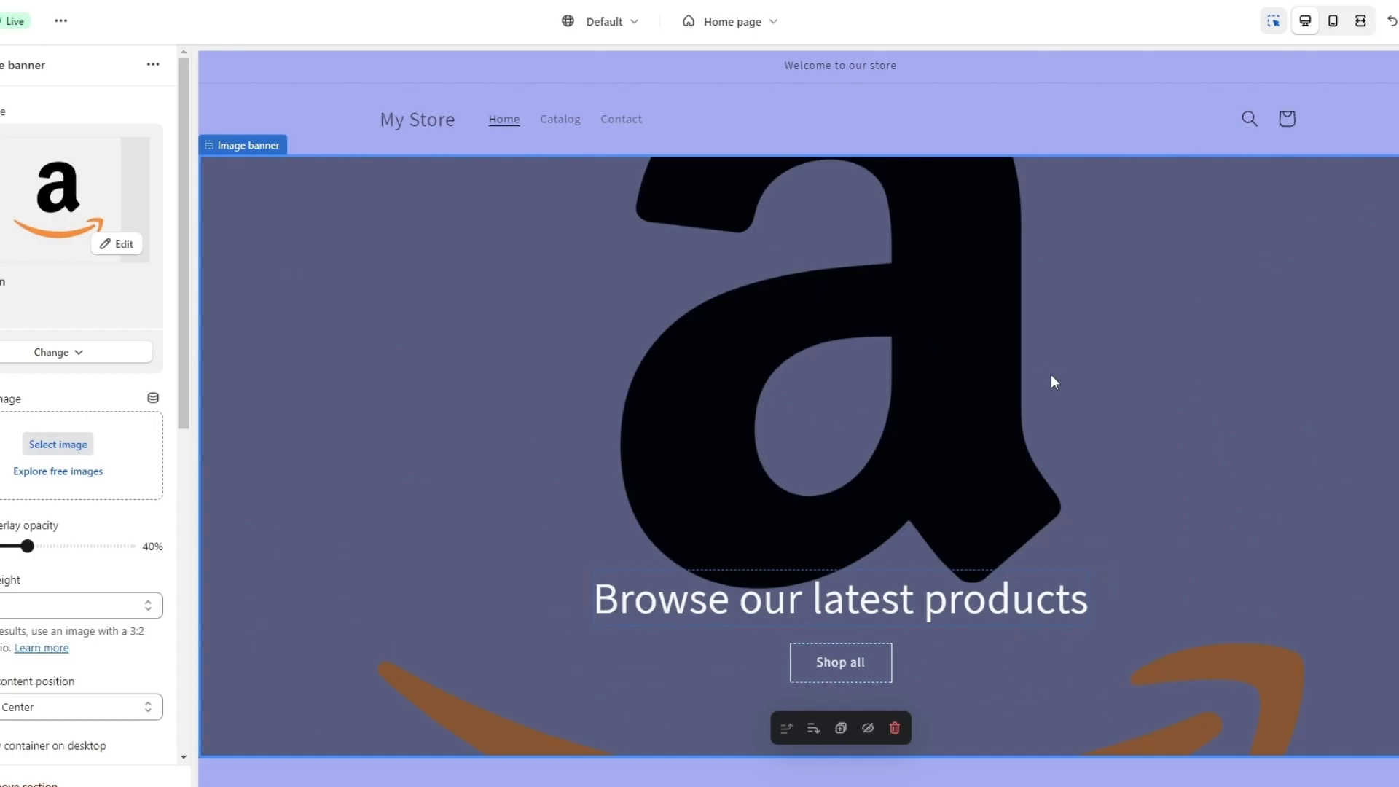
scroll(999, 316, down, 4)
scroll(934, 307, up, 4)
View the settings of the banner's heading and its Shop all button, and return to the section list
click(833, 599)
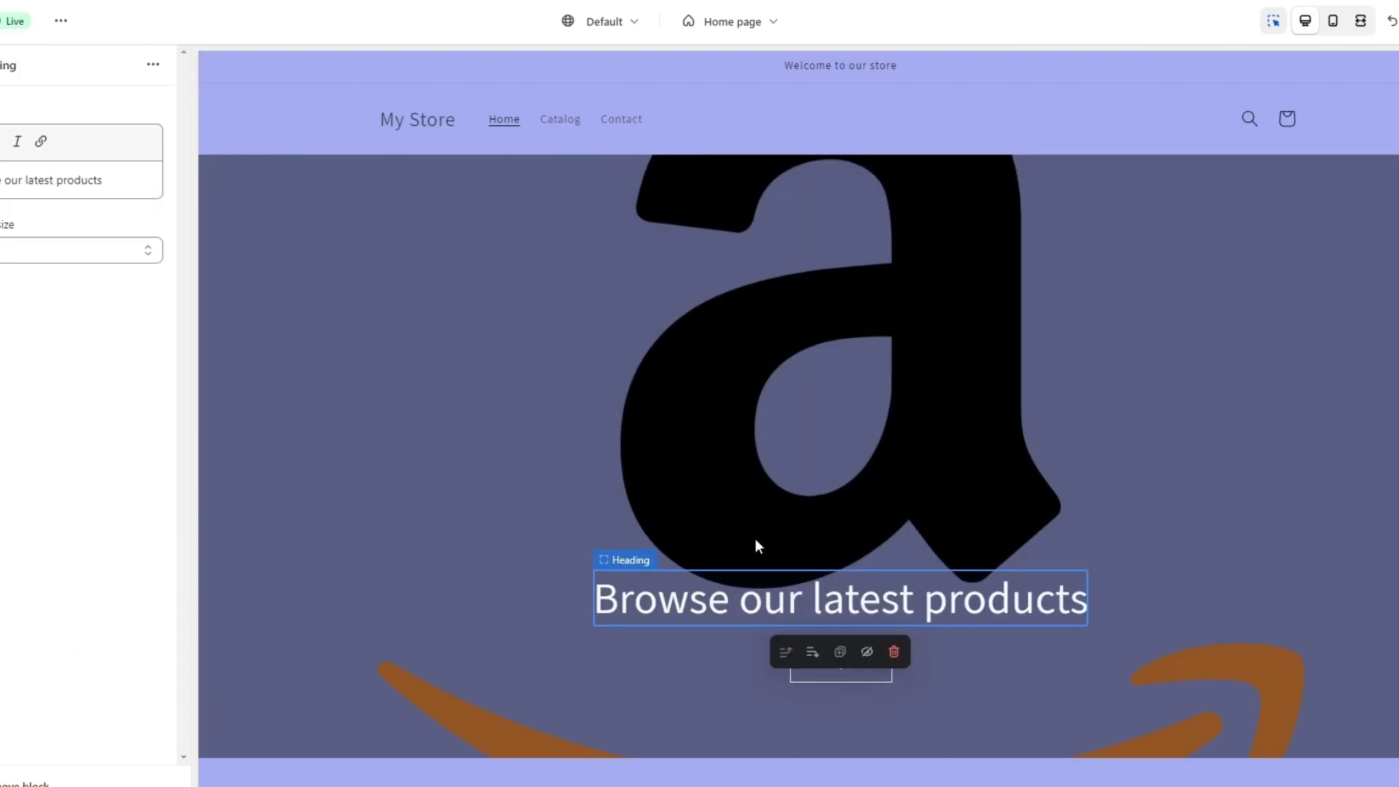
click(841, 664)
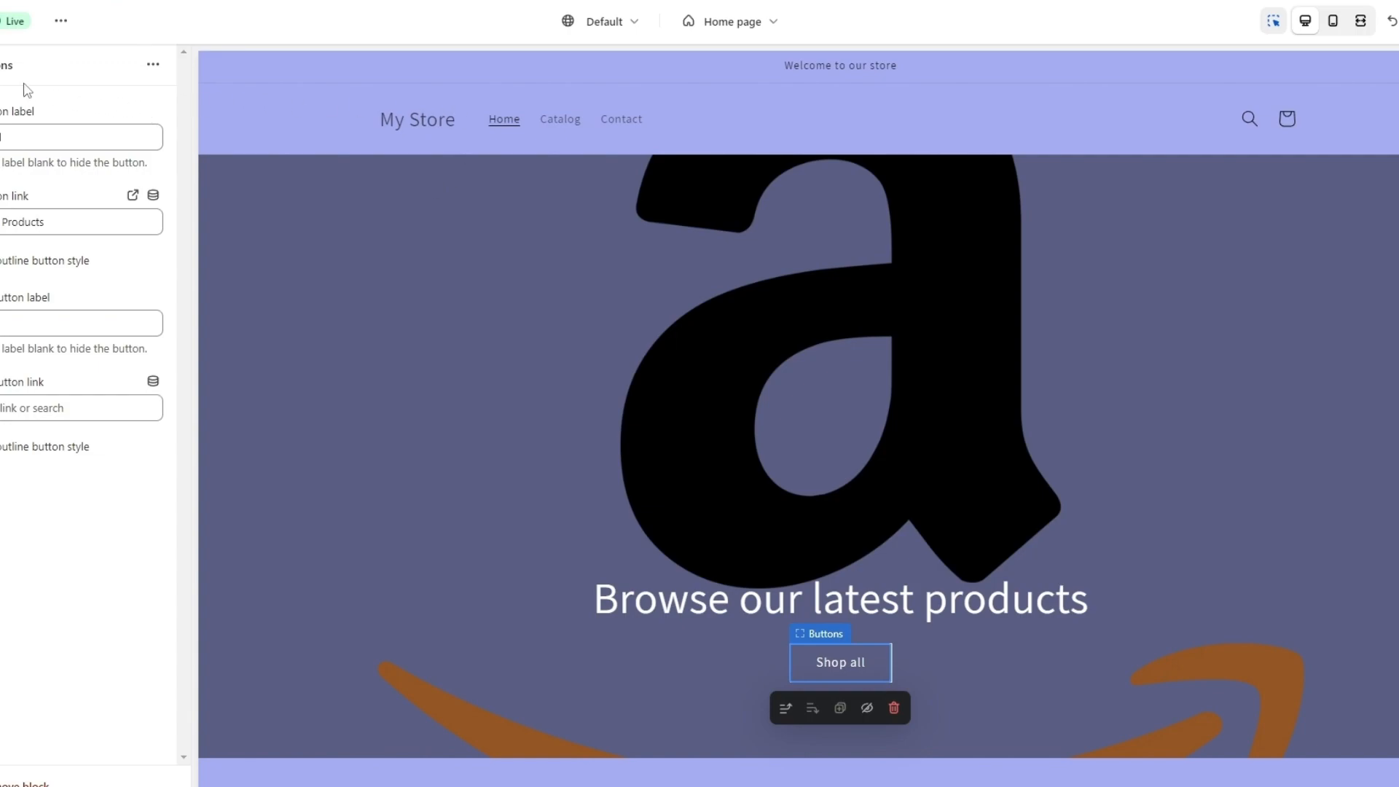
click(1, 64)
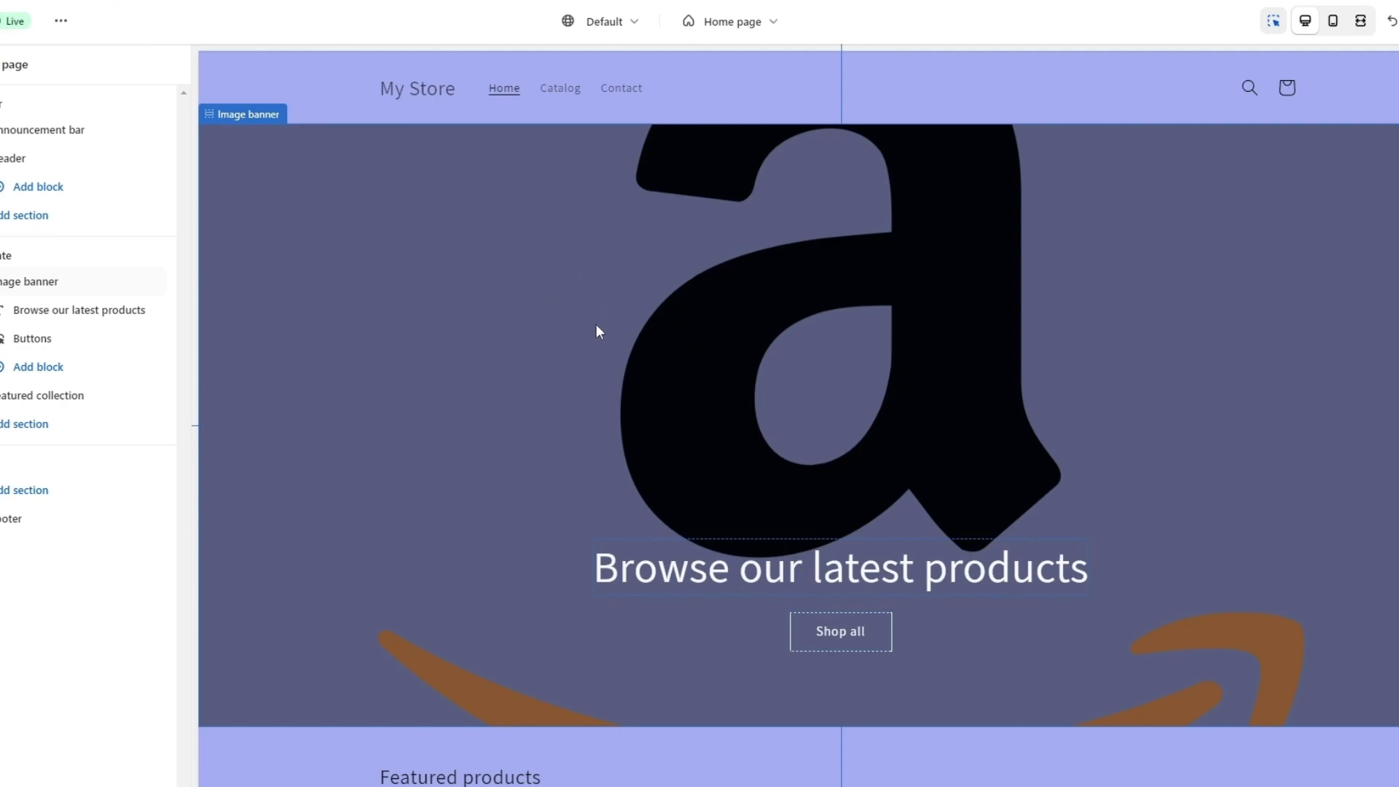
Look over the home page and compare its mobile, fullscreen and desktop previews, ending on desktop
scroll(596, 332, down, 2)
scroll(596, 334, down, 5)
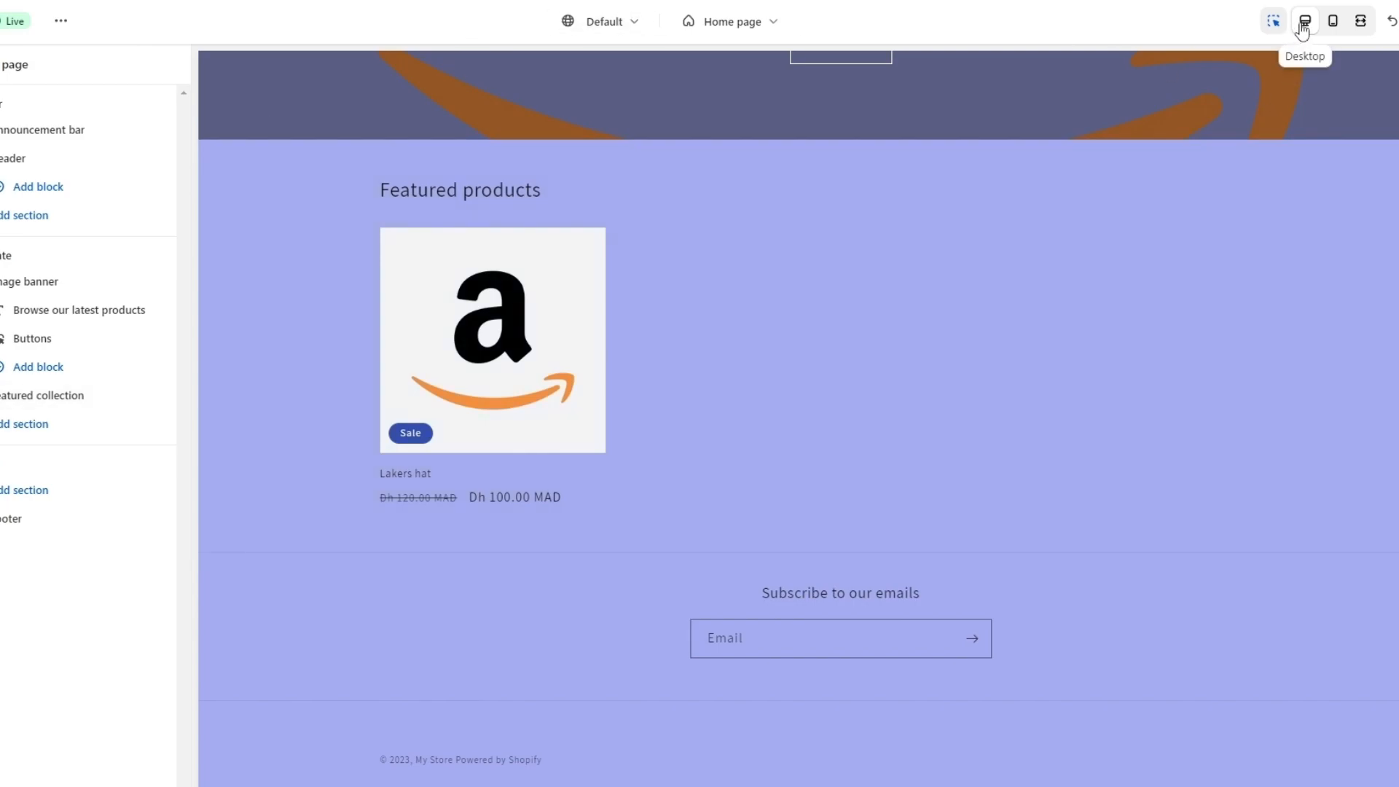
click(1333, 24)
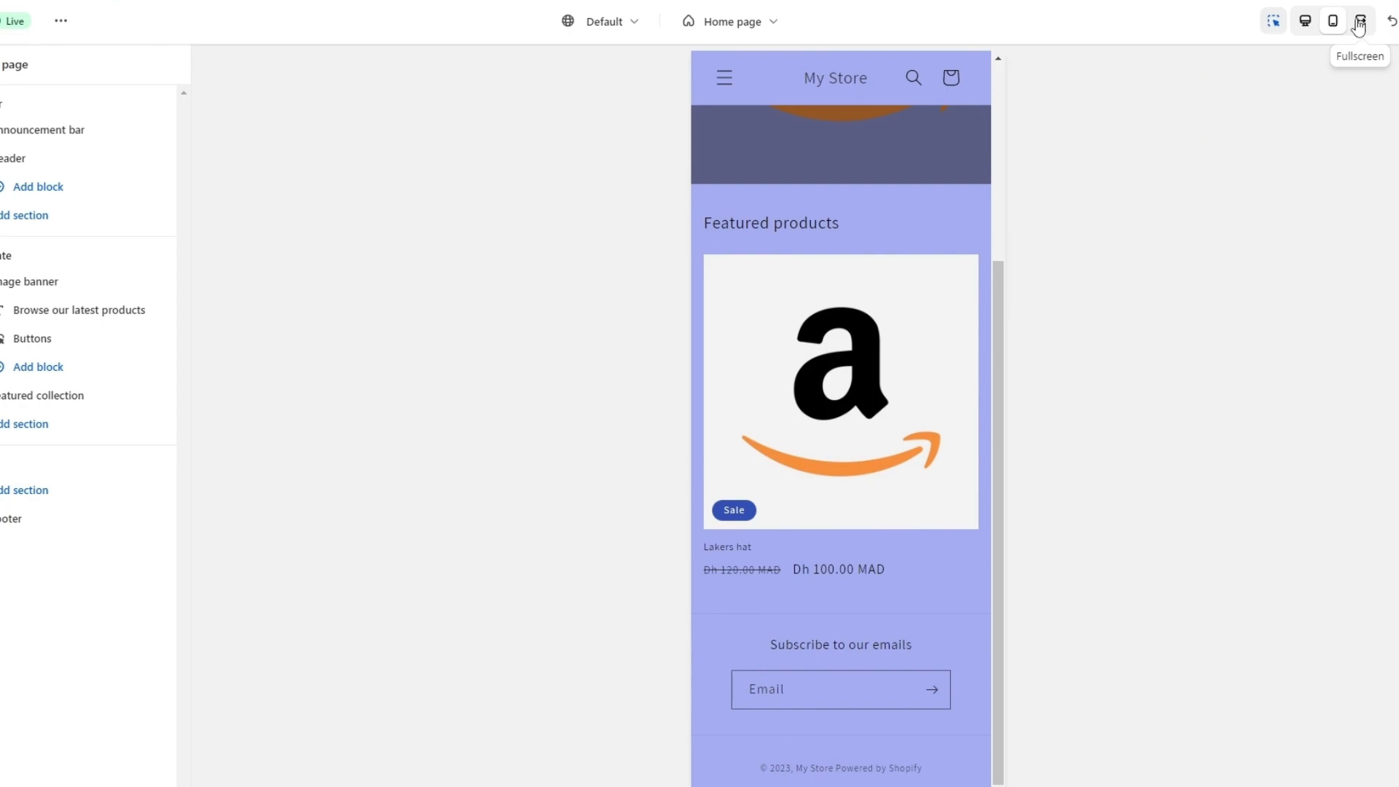
click(1360, 21)
click(1306, 22)
click(1333, 21)
click(1360, 21)
click(1310, 22)
click(1333, 21)
click(1361, 21)
click(1311, 25)
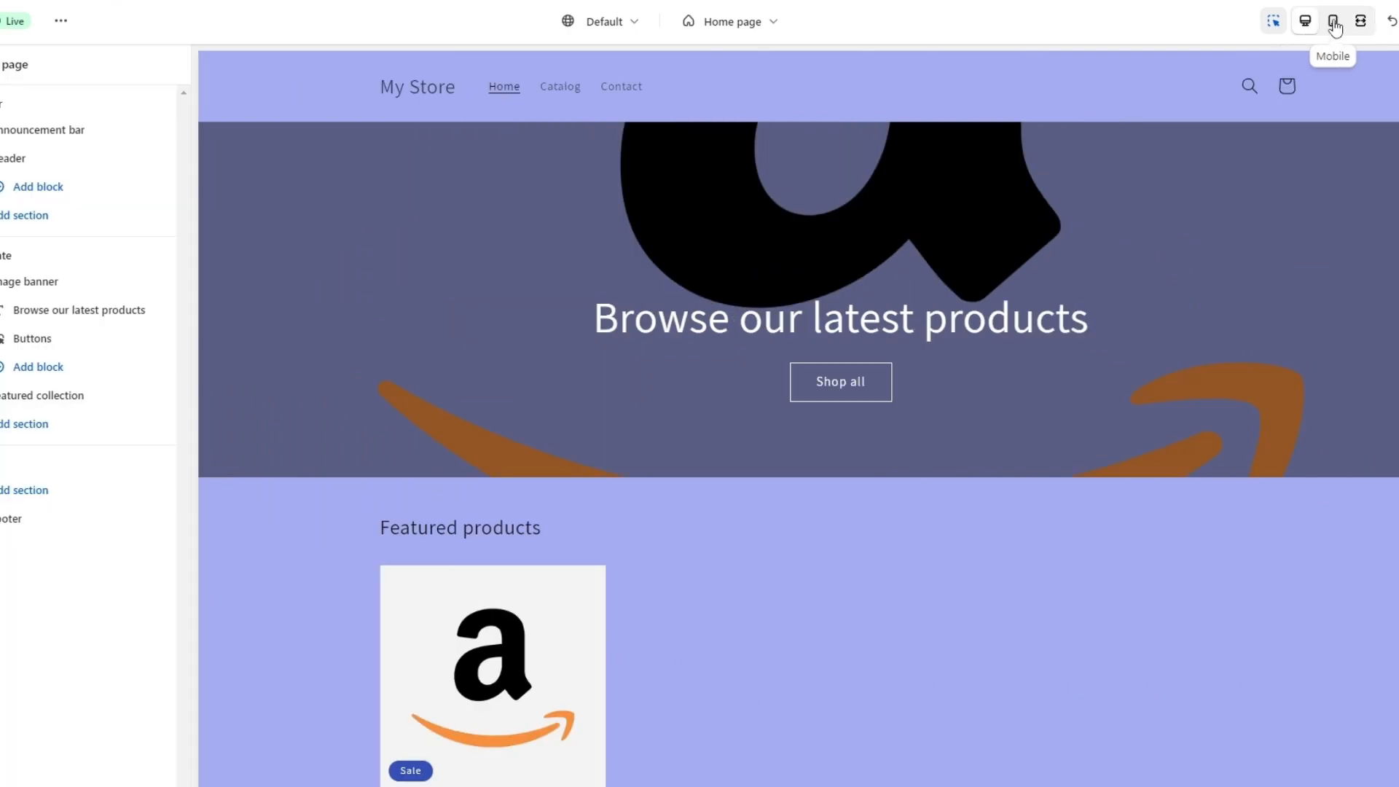